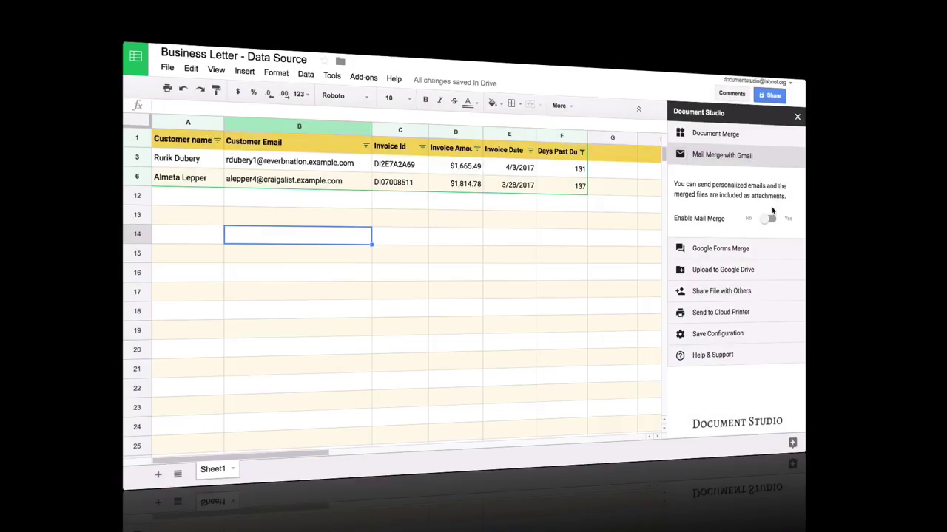
Enable Gmail mail merge and begin the email template body with 'Dear'
{"action": "left_click", "coordinate": [771, 220]}
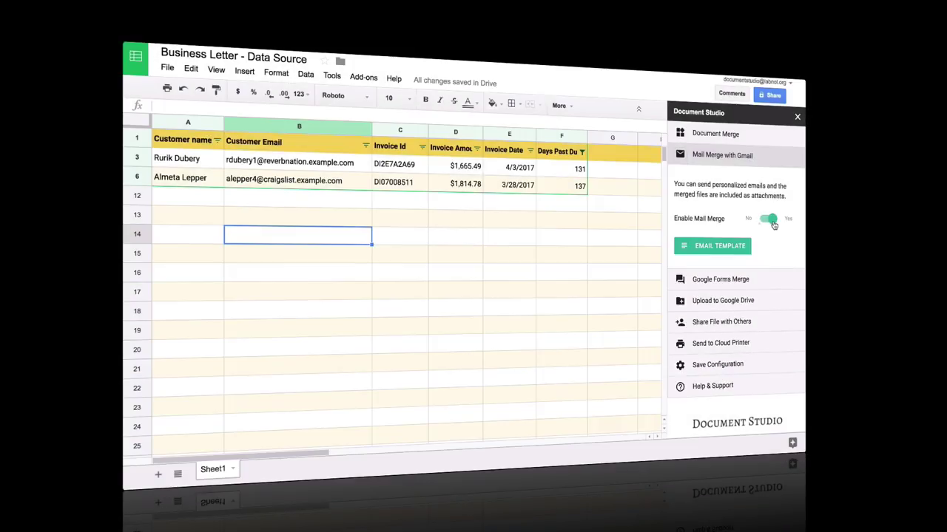
{"action": "left_click", "coordinate": [722, 248]}
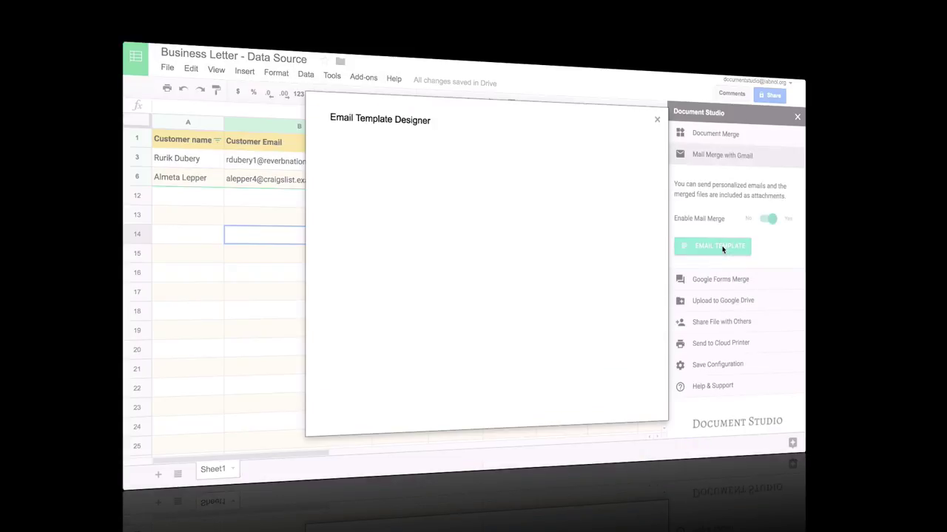
{"action": "left_click", "coordinate": [469, 317]}
{"action": "type", "text": "Dear {{Customer Name"}
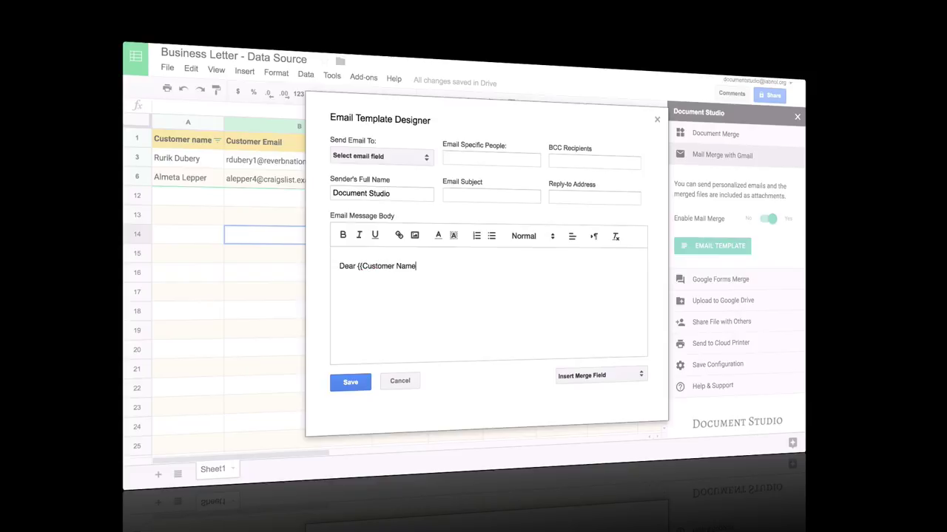
{"action": "left_click", "coordinate": [614, 377]}
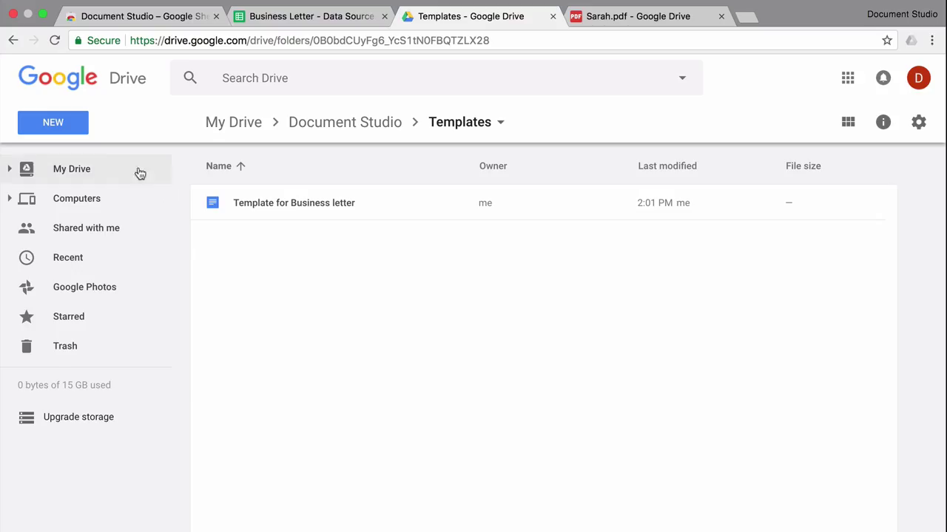
Create a blank Google Slides presentation in the Drive Templates folder
{"action": "left_click", "coordinate": [68, 126]}
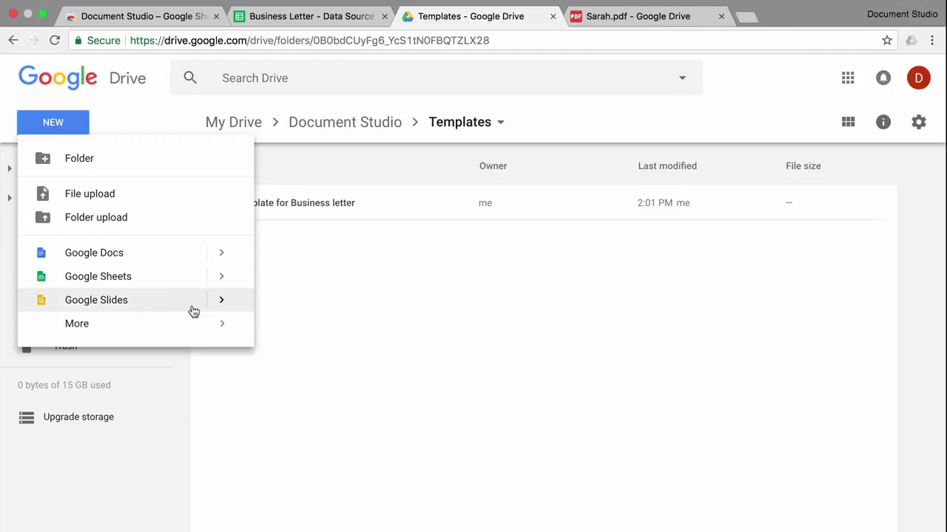
{"action": "mouse_move", "coordinate": [222, 303]}
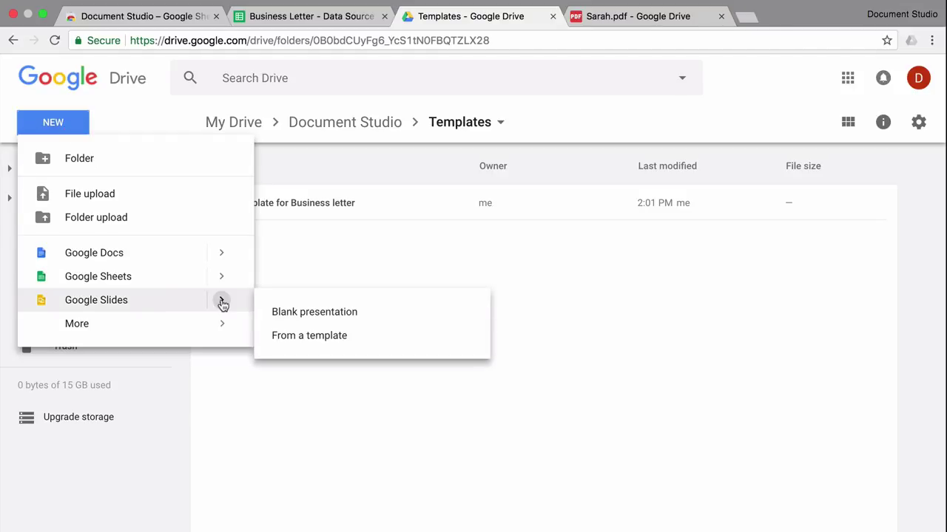
{"action": "left_click", "coordinate": [314, 314]}
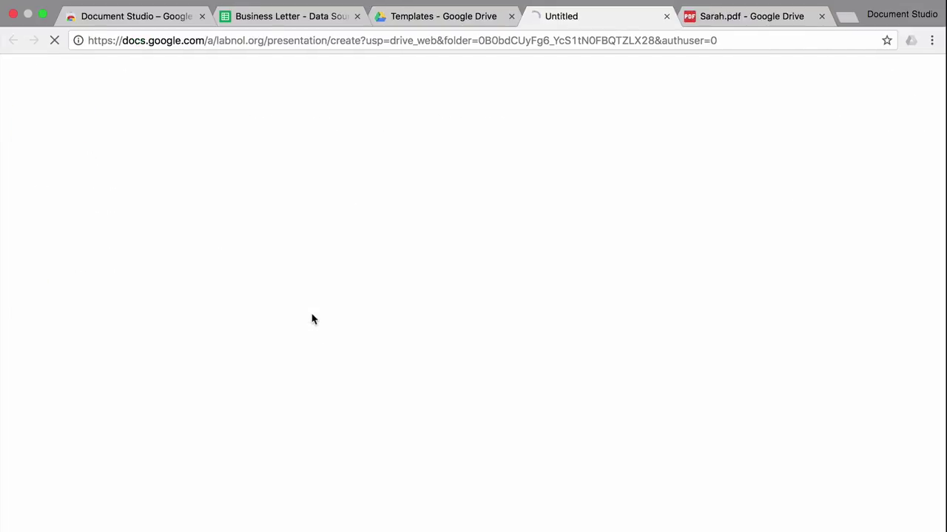
Apply the blue Geometric theme to the presentation
{"action": "scroll", "coordinate": [797, 425], "scroll_direction": "down", "scroll_amount": 4}
{"action": "scroll", "coordinate": [798, 425], "scroll_direction": "down", "scroll_amount": 10}
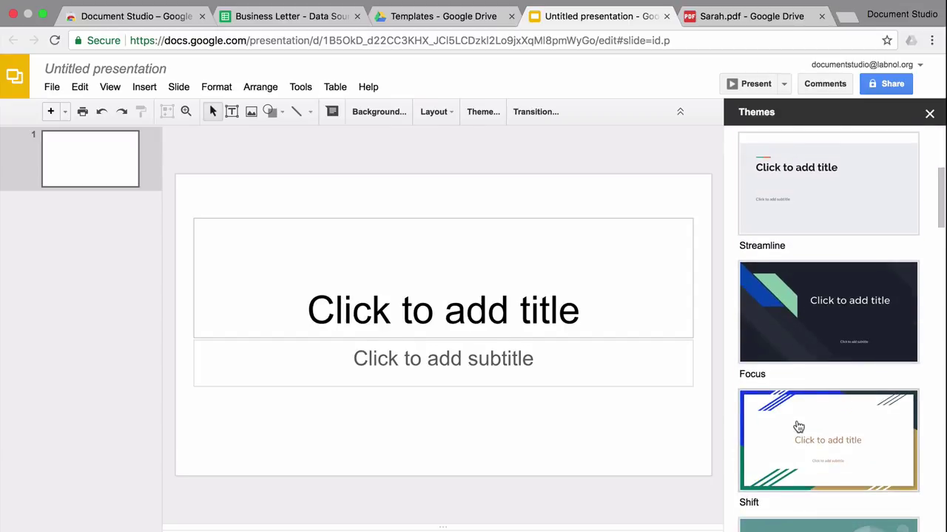
{"action": "scroll", "coordinate": [798, 427], "scroll_direction": "down", "scroll_amount": 10}
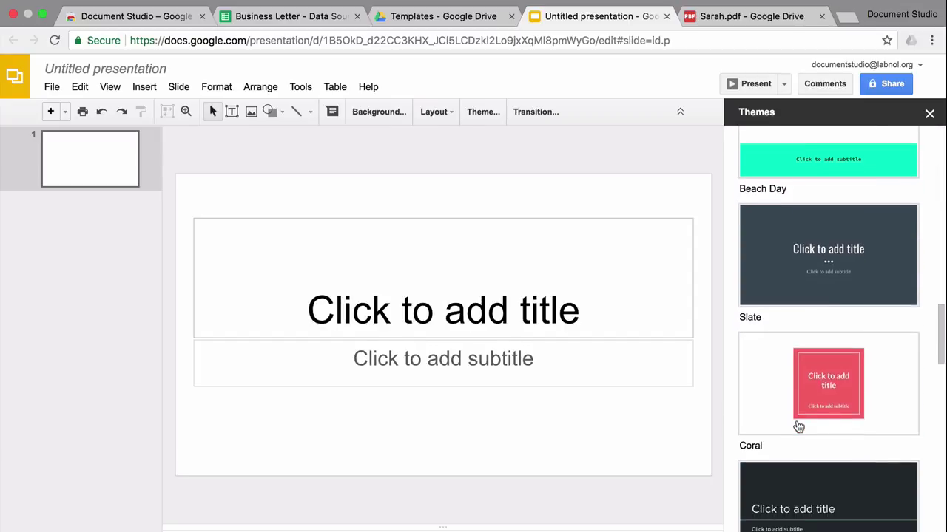
{"action": "scroll", "coordinate": [797, 425], "scroll_direction": "down", "scroll_amount": 3}
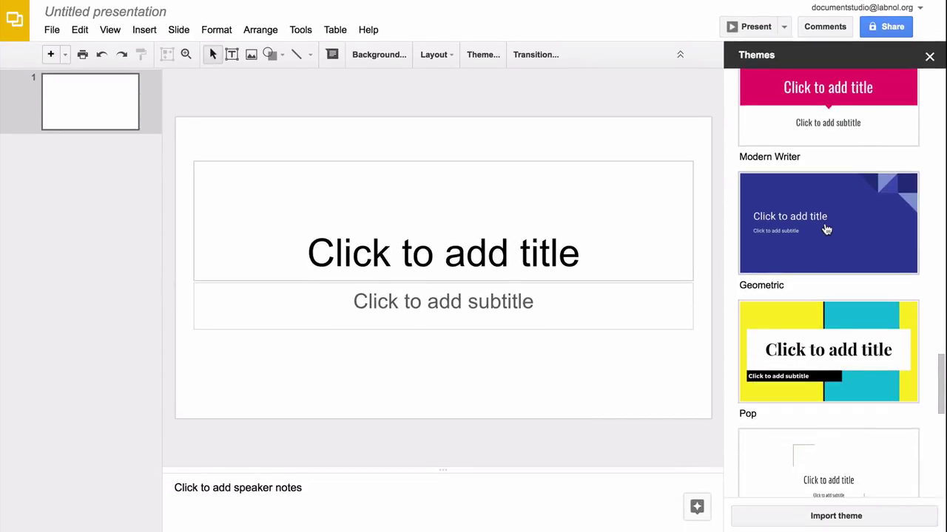
{"action": "left_click", "coordinate": [826, 229]}
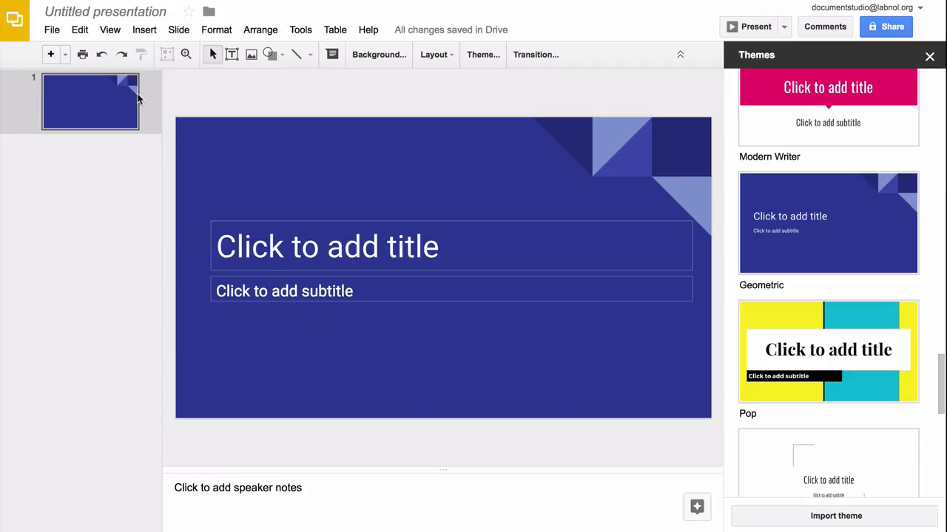
Hide the speaker notes and close the Themes panel
{"action": "left_click", "coordinate": [111, 31]}
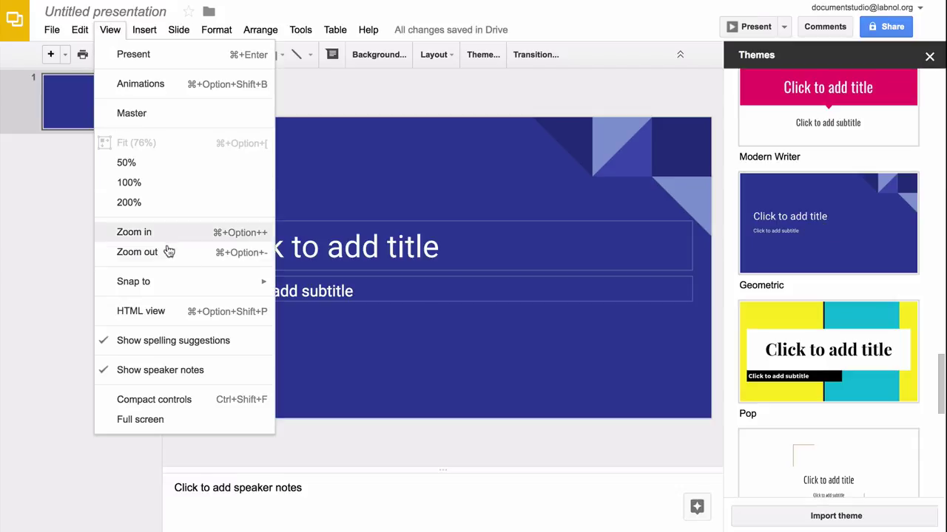
{"action": "left_click", "coordinate": [177, 380]}
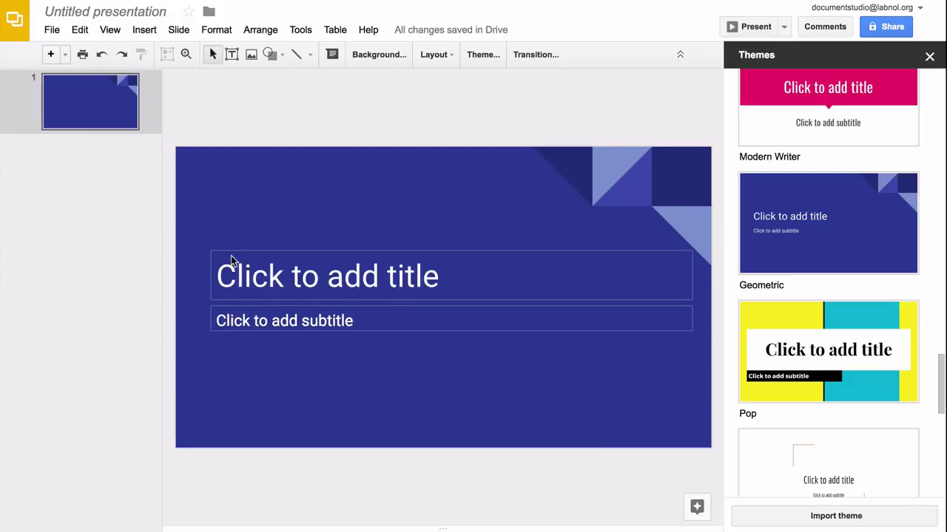
{"action": "left_click", "coordinate": [929, 58]}
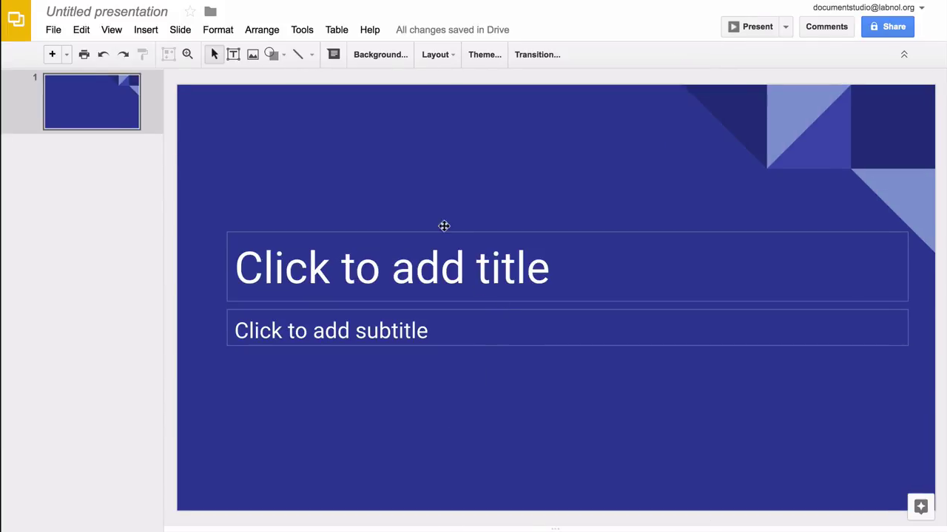
Enter {{Profile Picture}} in the title placeholder
{"action": "left_click", "coordinate": [288, 256]}
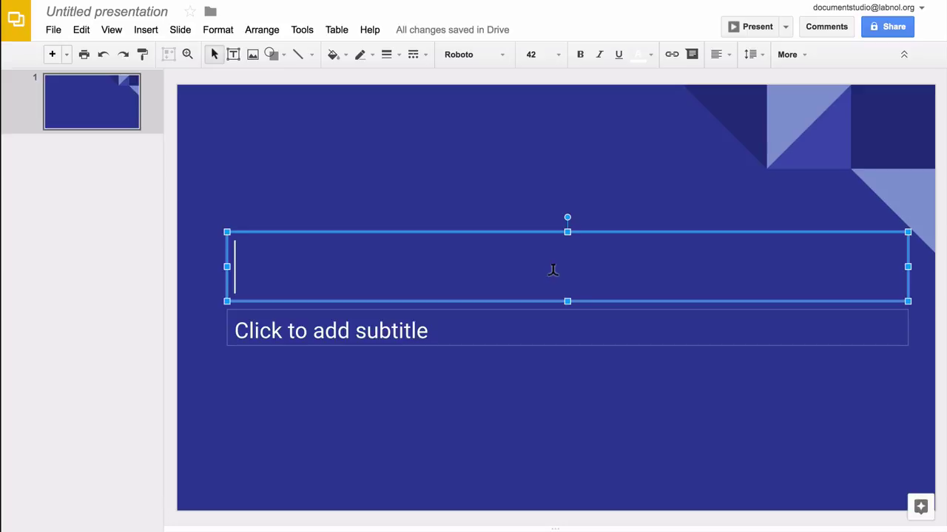
{"action": "type", "text": "{{Pr"}
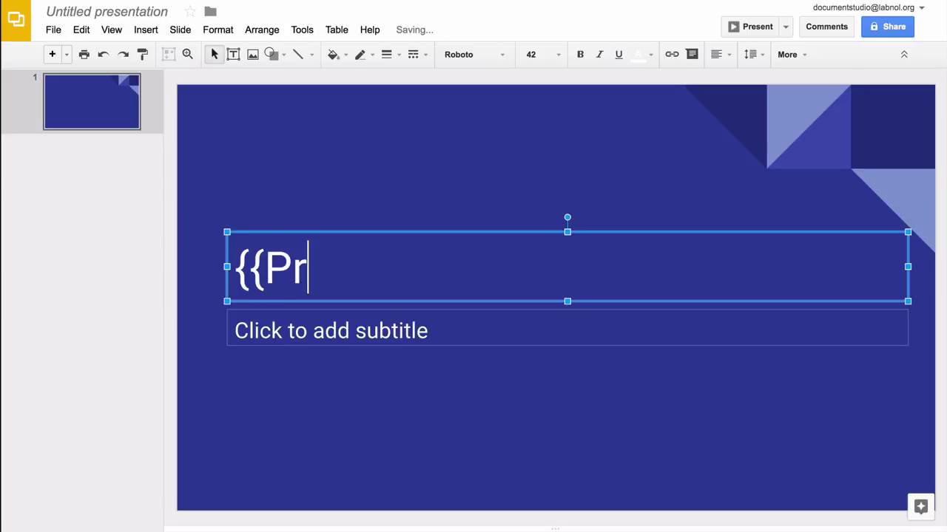
{"action": "type", "text": "ofile Picture"}
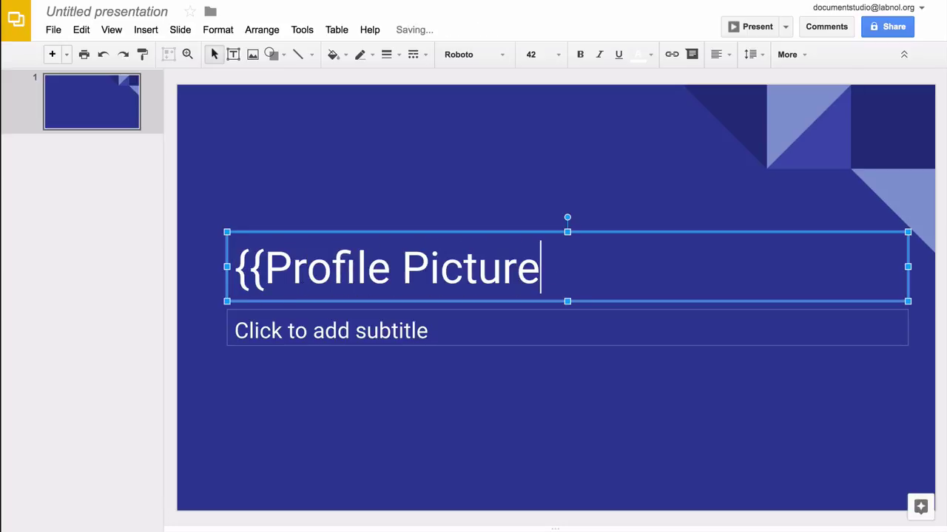
{"action": "type", "text": "}}"}
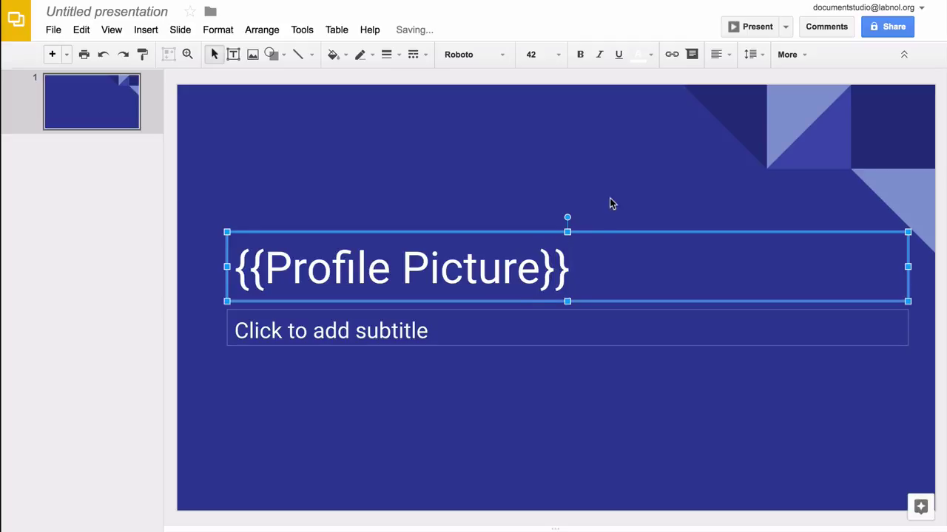
{"action": "left_click", "coordinate": [541, 180]}
{"action": "left_click", "coordinate": [511, 252]}
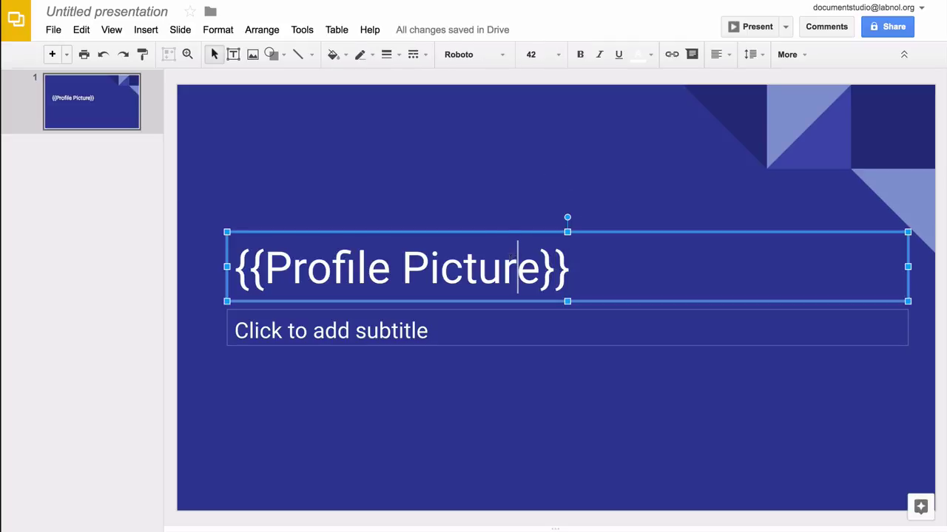
Stretch the title box out to all four slide edges
{"action": "left_click_drag", "start_coordinate": [567, 232], "coordinate": [543, 85]}
{"action": "left_click_drag", "start_coordinate": [225, 192], "coordinate": [178, 191]}
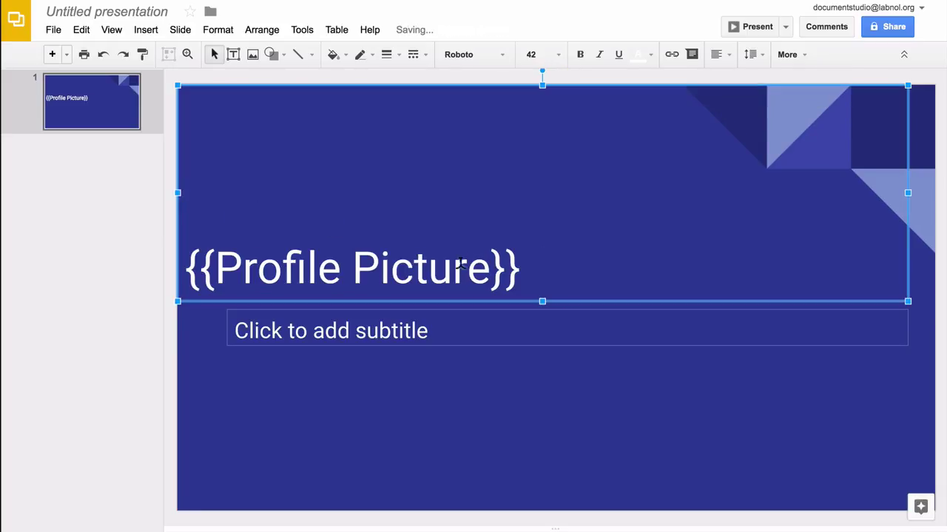
{"action": "left_click_drag", "start_coordinate": [542, 302], "coordinate": [550, 511]}
{"action": "left_click_drag", "start_coordinate": [909, 298], "coordinate": [934, 298]}
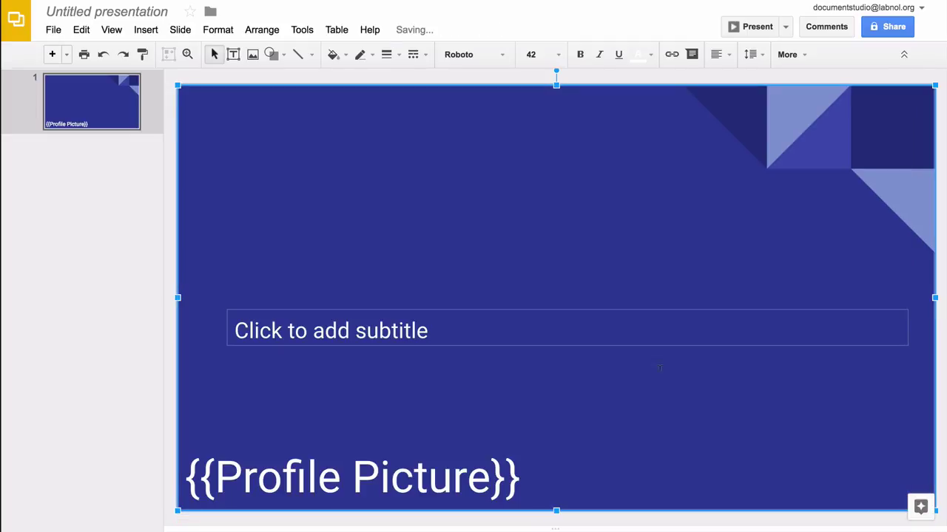
Align the title text to the top of its box
{"action": "left_click", "coordinate": [788, 55]}
{"action": "left_click", "coordinate": [898, 42]}
{"action": "left_click", "coordinate": [721, 56]}
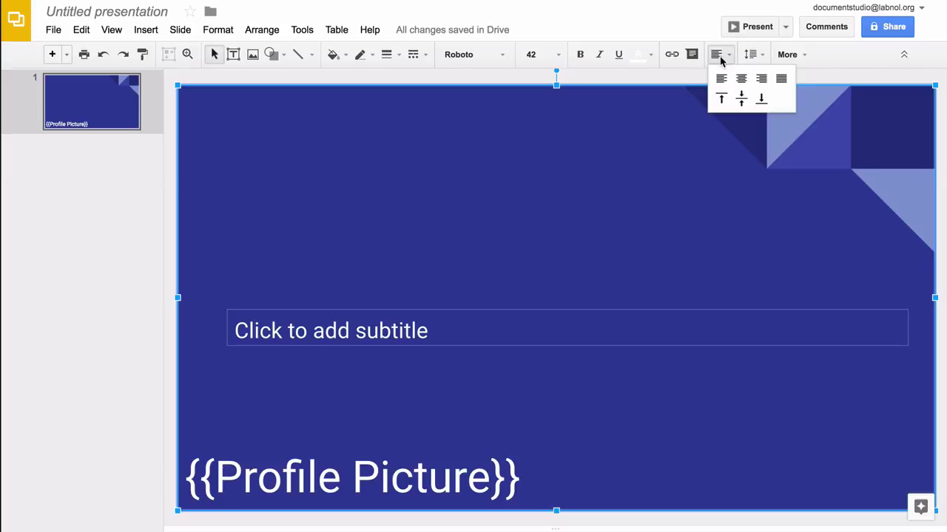
{"action": "left_click", "coordinate": [722, 99]}
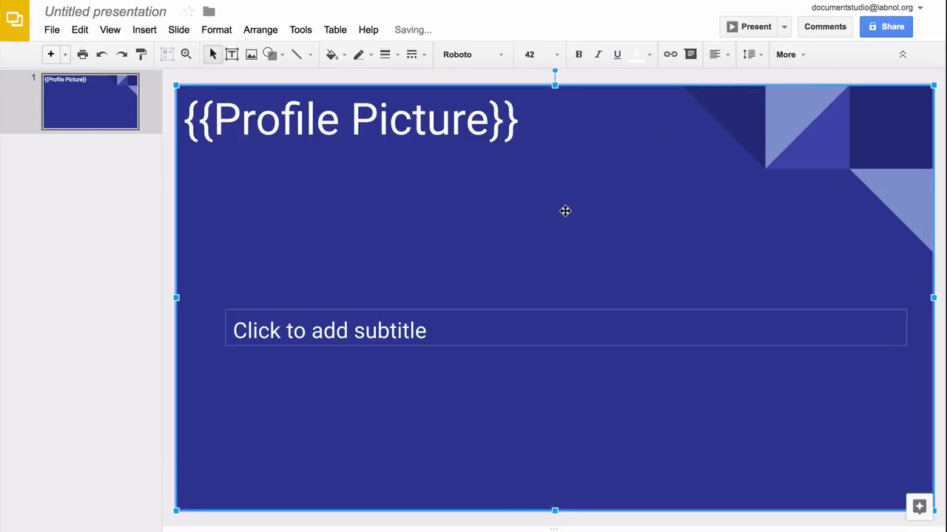
Put {{Name}} in the subtitle and move it up under the title
{"action": "left_click", "coordinate": [399, 330]}
{"action": "type", "text": "{{Name}}"}
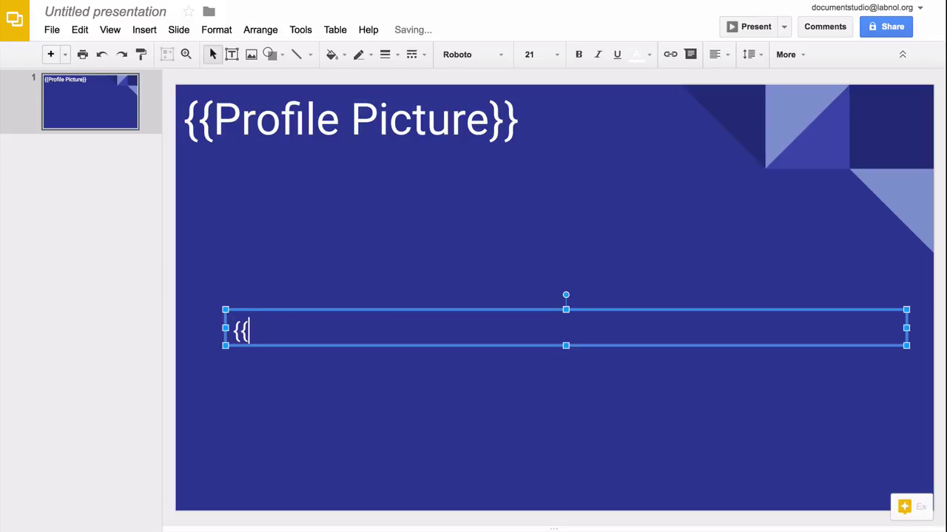
{"action": "left_click", "coordinate": [377, 413]}
{"action": "left_click", "coordinate": [328, 333]}
{"action": "left_click_drag", "start_coordinate": [347, 308], "coordinate": [319, 172]}
{"action": "left_click", "coordinate": [336, 265]}
Add a lower-right text box with white {{QR Badge}} text
{"action": "left_click", "coordinate": [232, 55]}
{"action": "left_click_drag", "start_coordinate": [796, 388], "coordinate": [912, 484]}
{"action": "type", "text": "{{ Q"}
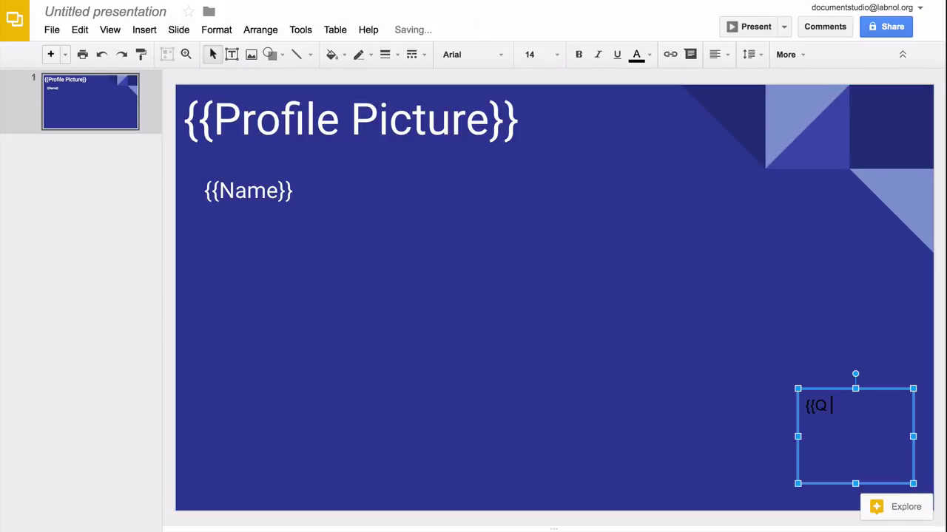
{"action": "key", "text": "ctrl+a"}
{"action": "left_click", "coordinate": [636, 55]}
{"action": "left_click", "coordinate": [760, 108]}
Give the {{QR Badge}} text box a border
{"action": "left_click", "coordinate": [216, 30]}
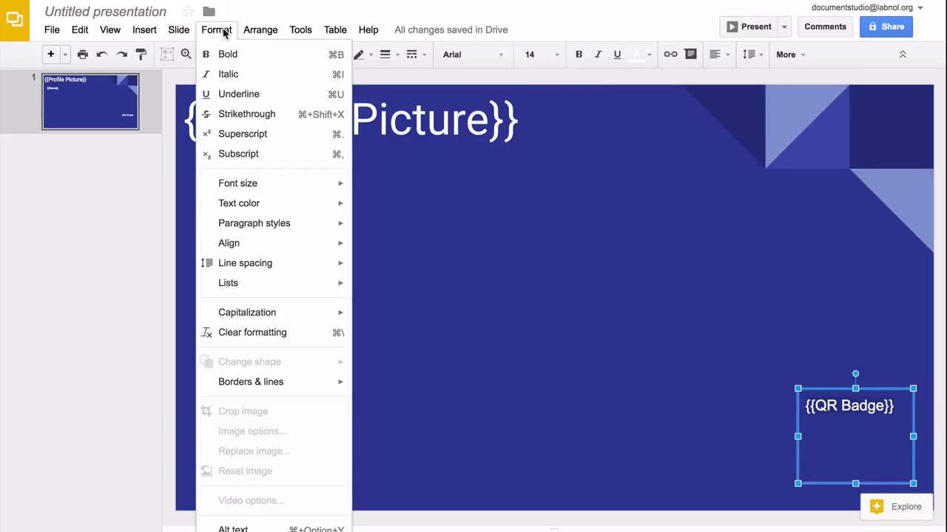
{"action": "mouse_move", "coordinate": [329, 383]}
{"action": "mouse_move", "coordinate": [465, 389]}
{"action": "left_click", "coordinate": [633, 196]}
{"action": "left_click", "coordinate": [679, 400]}
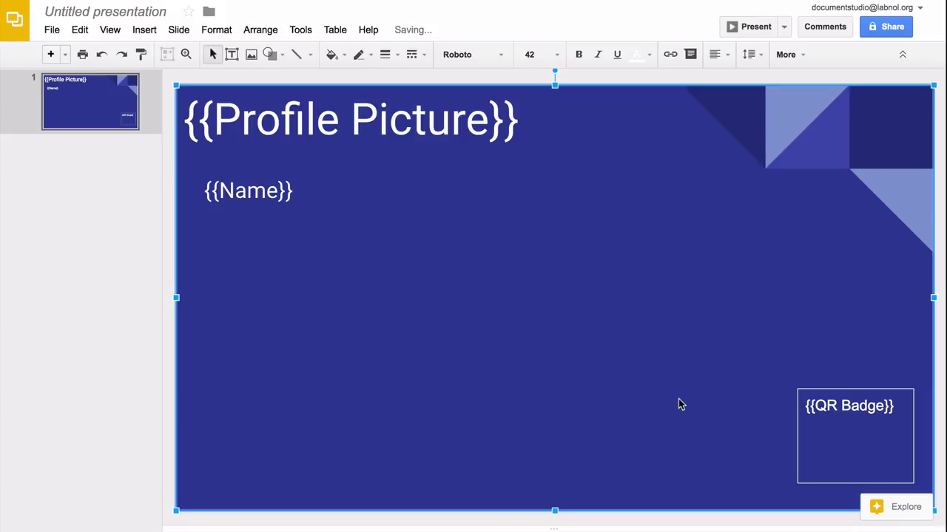
Upload the document.studio.png logo and place it, shrunk, at the slide's lower left
{"action": "left_click", "coordinate": [156, 35]}
{"action": "left_click", "coordinate": [194, 95]}
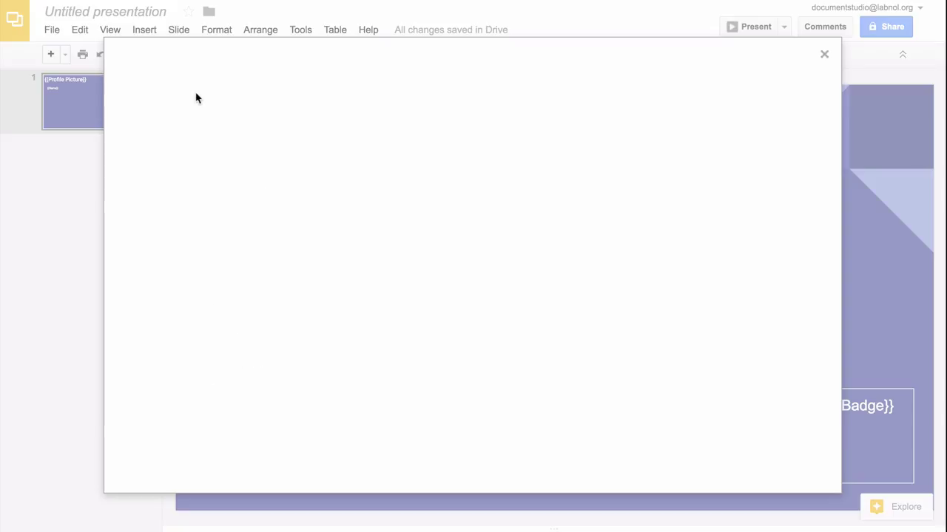
{"action": "left_click", "coordinate": [477, 303]}
{"action": "left_click", "coordinate": [355, 82]}
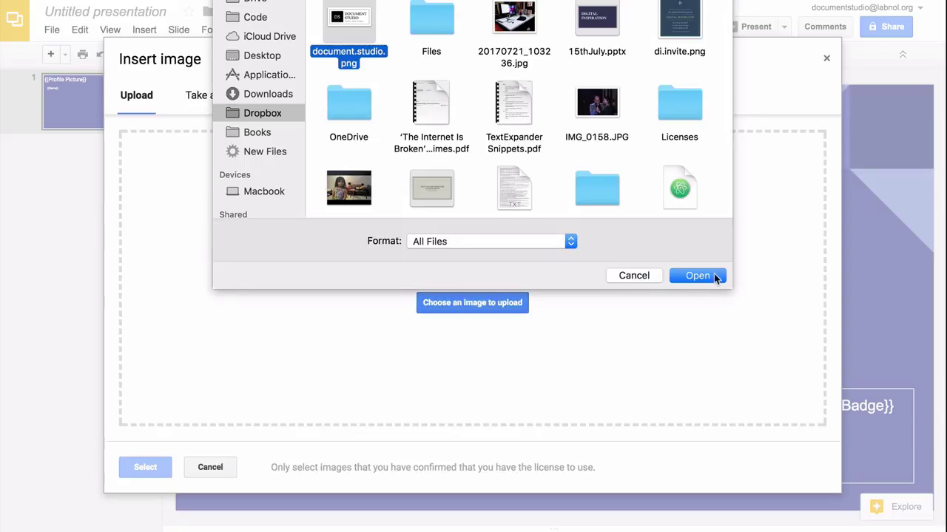
{"action": "left_click", "coordinate": [711, 276]}
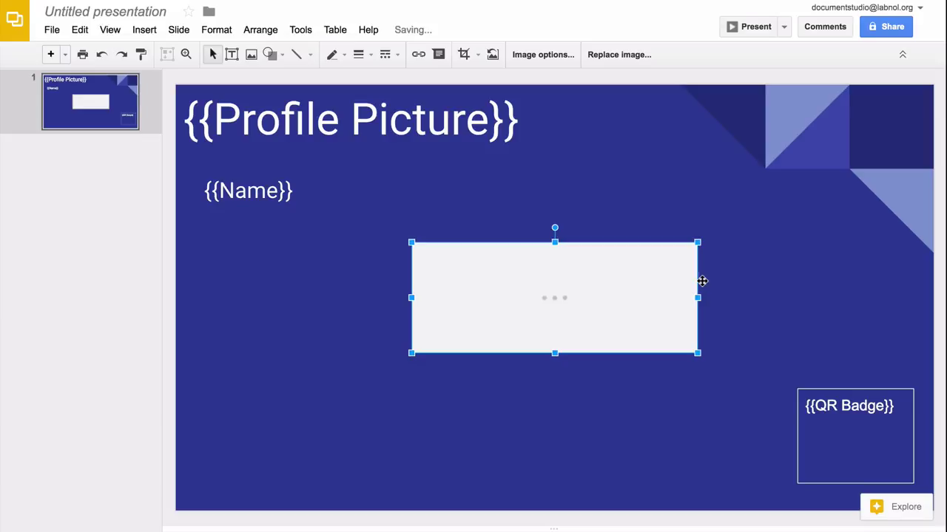
{"action": "left_click_drag", "start_coordinate": [605, 303], "coordinate": [396, 435]}
{"action": "left_click_drag", "start_coordinate": [444, 393], "coordinate": [446, 390]}
{"action": "left_click", "coordinate": [465, 345]}
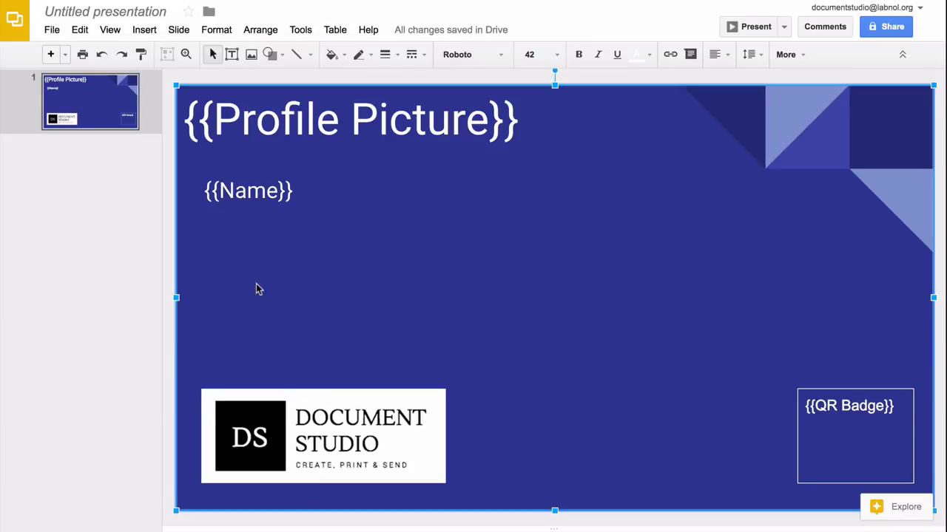
{"action": "left_click", "coordinate": [103, 264]}
Rename the presentation to Badge Slide Template
{"action": "left_click", "coordinate": [126, 10]}
{"action": "type", "text": "Badge Template"}
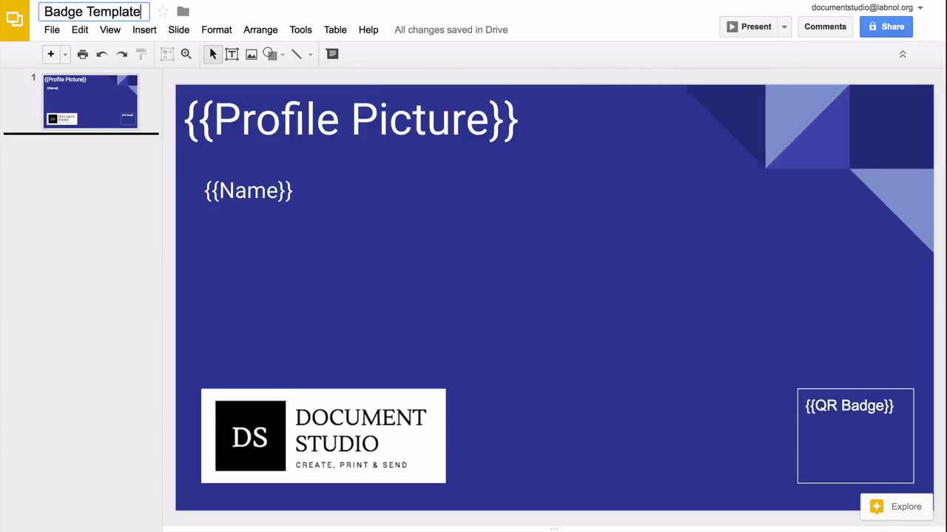
{"action": "type", "text": "Slide"}
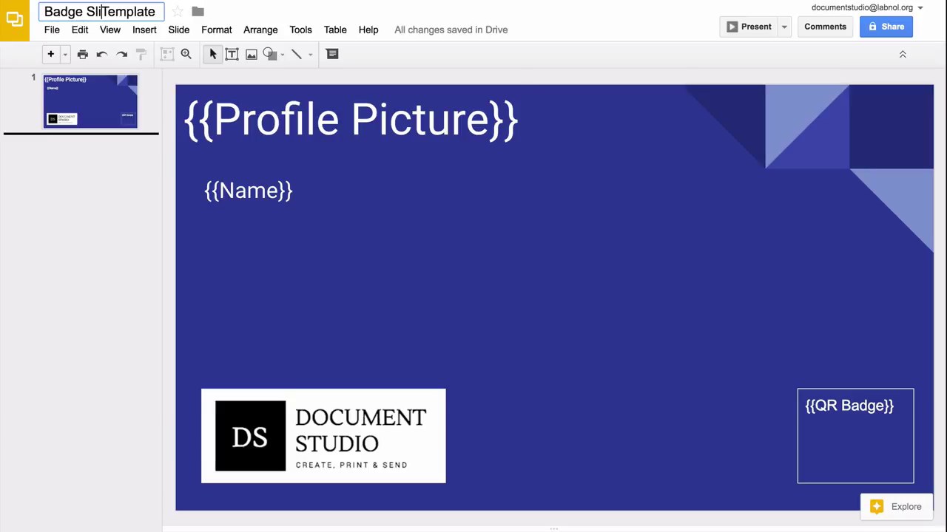
{"action": "key", "text": "Return"}
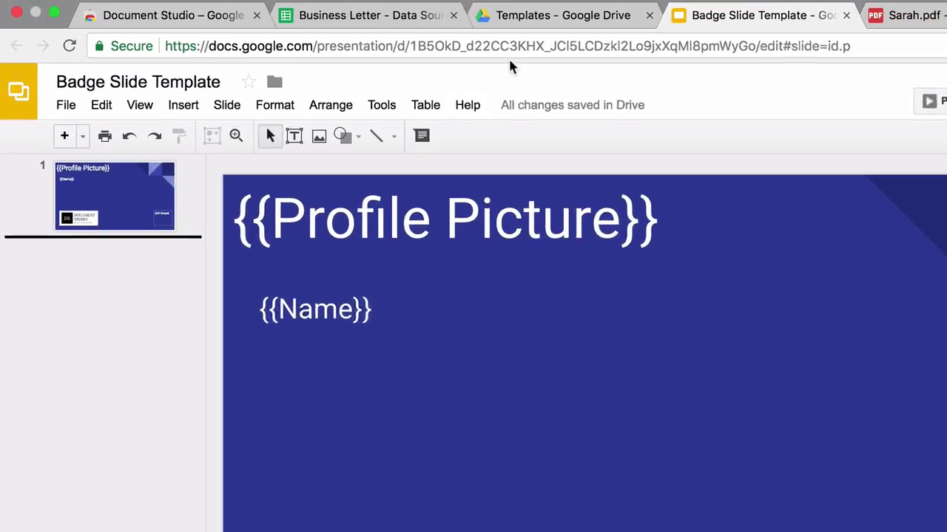
Create a blank Google Sheets spreadsheet in the Drive Templates folder
{"action": "left_click", "coordinate": [580, 28]}
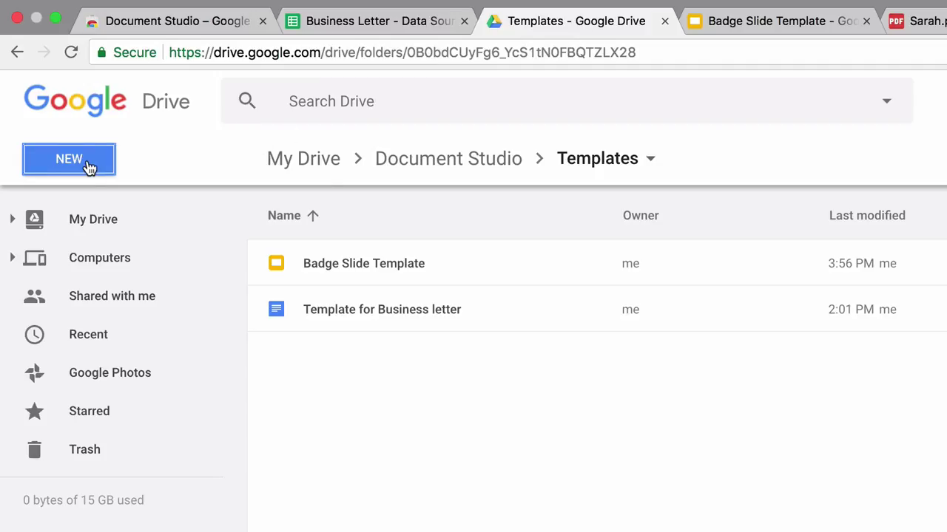
{"action": "left_click", "coordinate": [88, 166]}
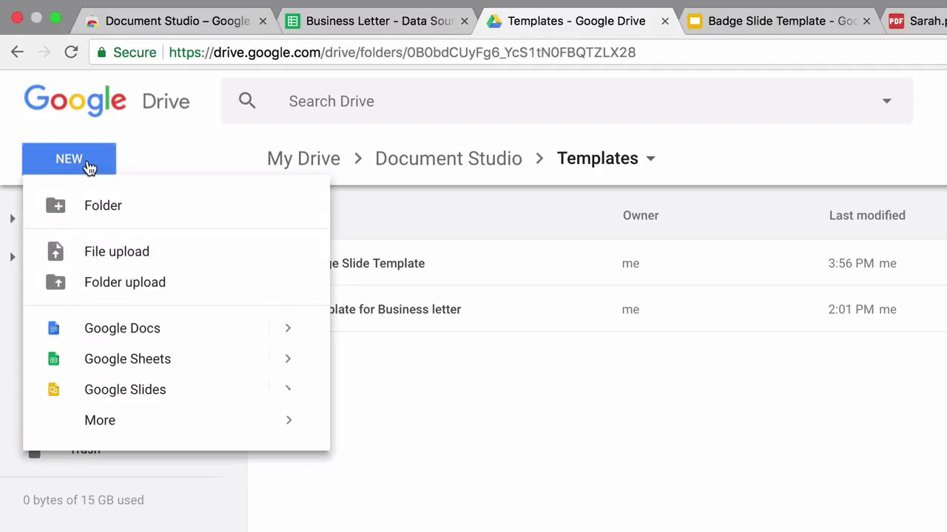
{"action": "mouse_move", "coordinate": [290, 362]}
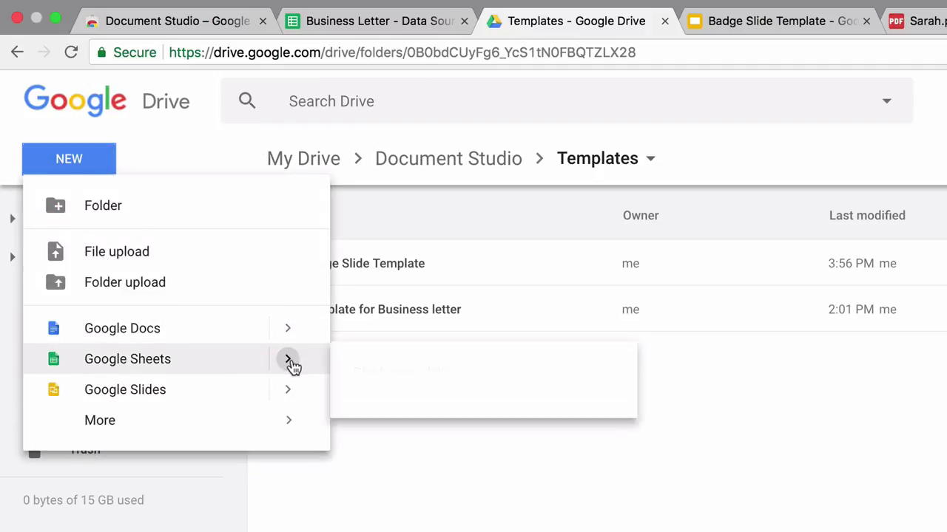
{"action": "left_click", "coordinate": [392, 377]}
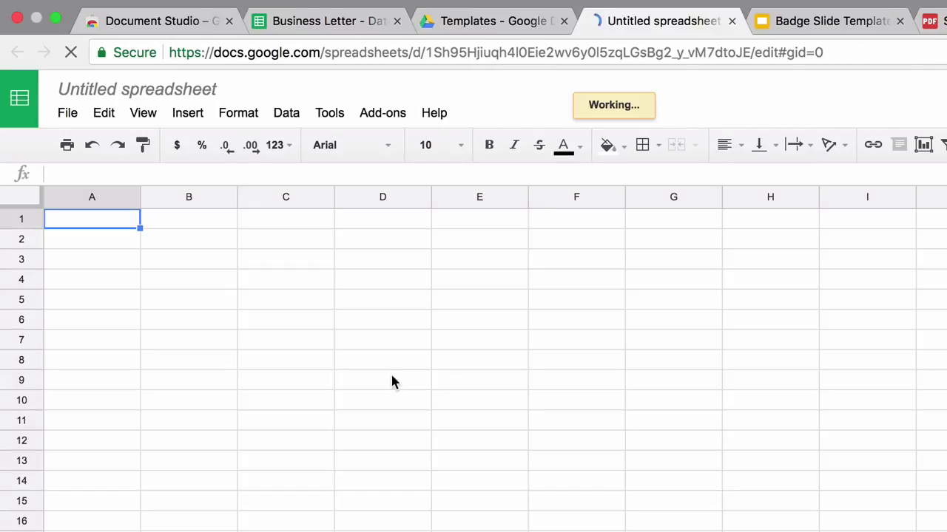
Name the spreadsheet 'Employee Badges - Data Source'
{"action": "left_click", "coordinate": [173, 88]}
{"action": "type", "text": "Employee Badges ="}
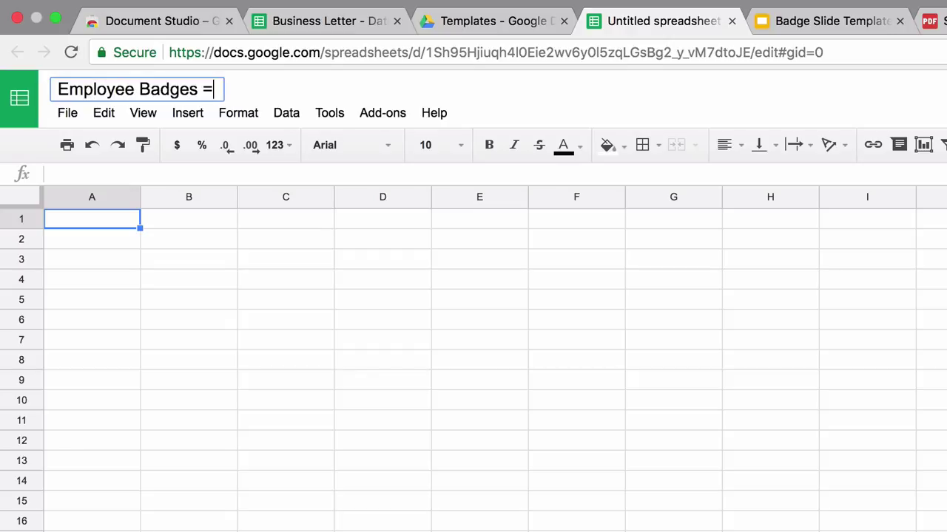
{"action": "key", "text": "BackSpace"}
{"action": "type", "text": "- Data Source"}
Enter headers Name, Profile Picture, Employee ID and QR Badge in A1:D1
{"action": "left_click", "coordinate": [115, 227]}
{"action": "type", "text": "Name"}
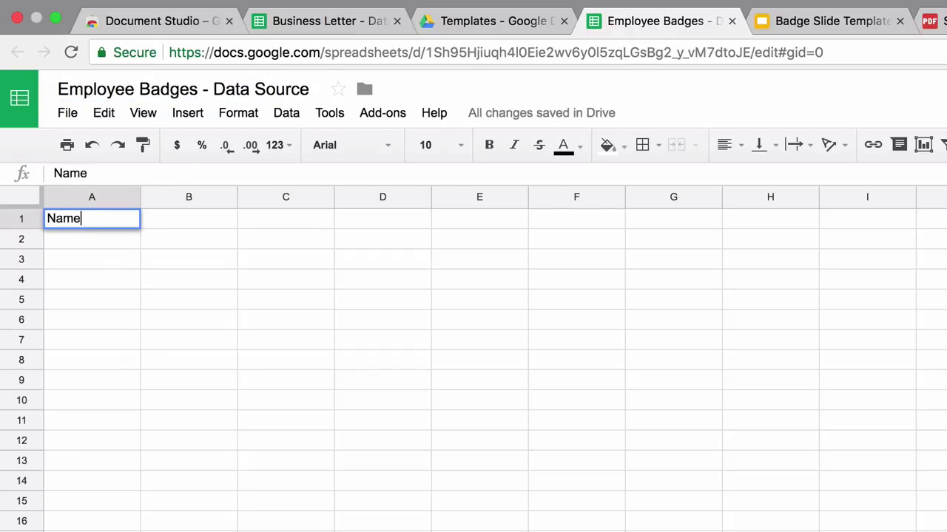
{"action": "key", "text": "Tab"}
{"action": "type", "text": "Profile Pitu"}
{"action": "type", "text": "ture"}
{"action": "key", "text": "Tab"}
{"action": "type", "text": "Employee ID"}
{"action": "key", "text": "Tab"}
{"action": "type", "text": "QR Badge"}
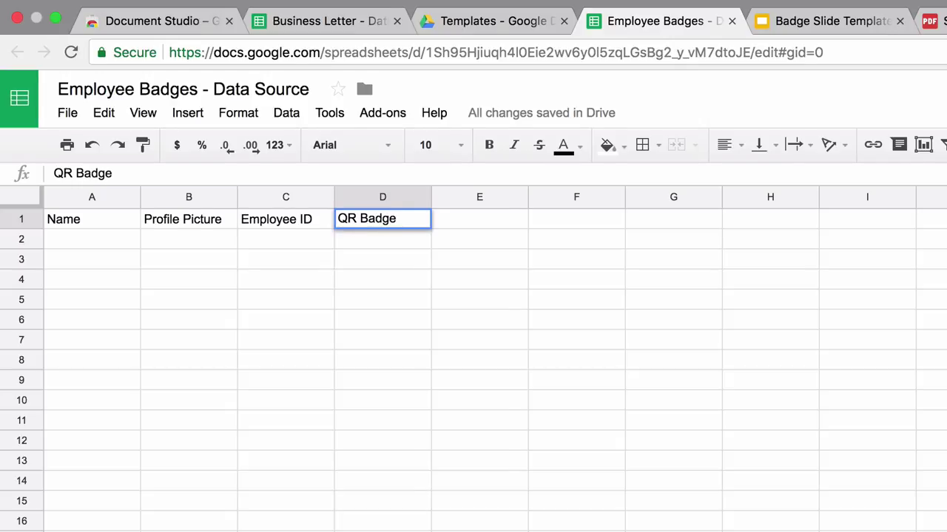
{"action": "key", "text": "Return"}
Apply blue alternating row colours to the whole sheet
{"action": "left_click", "coordinate": [22, 196]}
{"action": "left_click", "coordinate": [238, 113]}
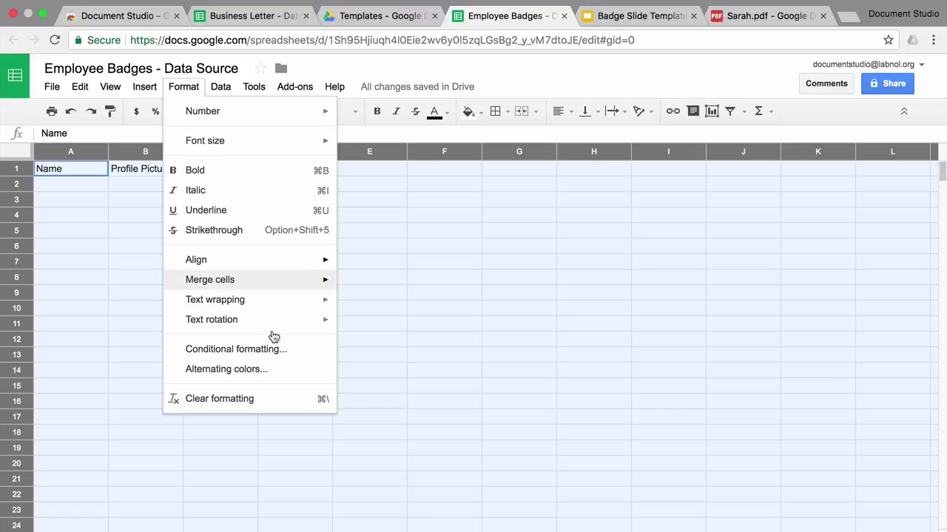
{"action": "left_click", "coordinate": [270, 369]}
{"action": "left_click", "coordinate": [921, 279]}
{"action": "left_click", "coordinate": [795, 501]}
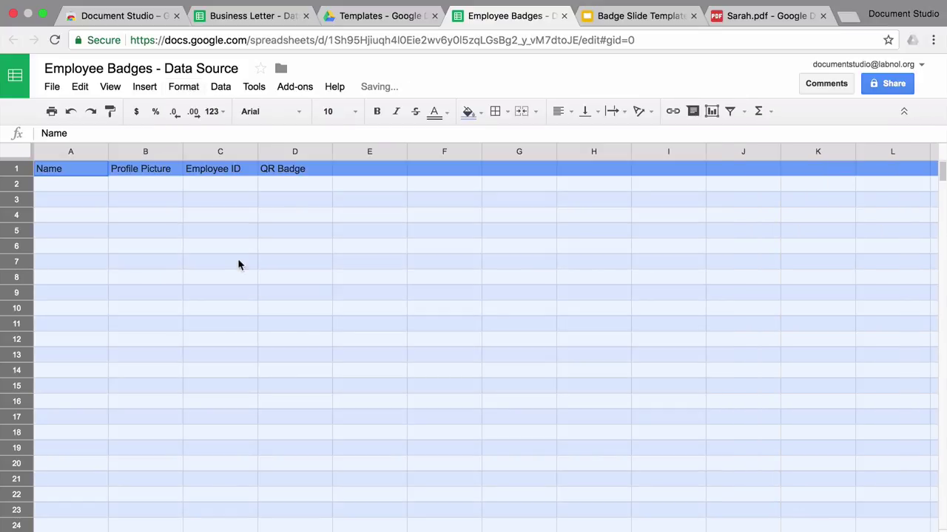
Make rows taller, vertically centre text and set the font to Roboto
{"action": "left_click_drag", "start_coordinate": [16, 177], "coordinate": [16, 187]}
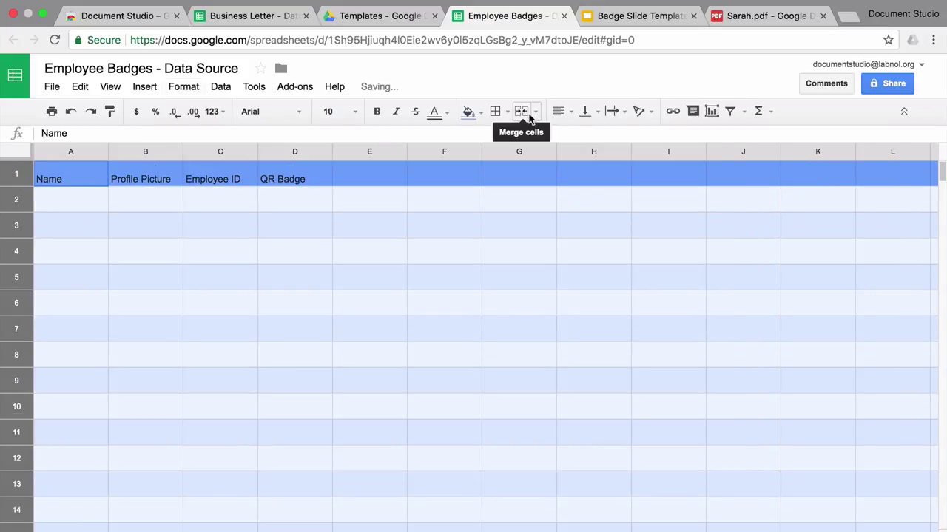
{"action": "left_click", "coordinate": [584, 111]}
{"action": "left_click", "coordinate": [611, 136]}
{"action": "left_click", "coordinate": [281, 112]}
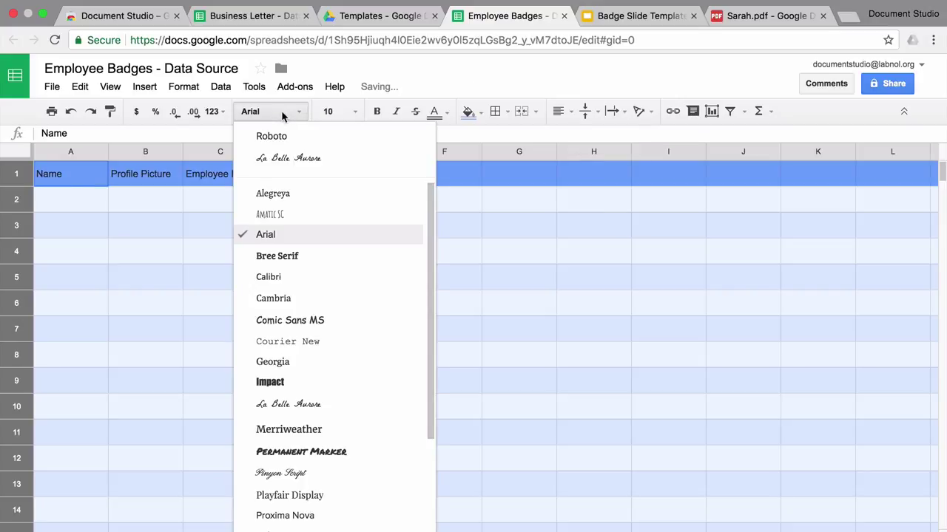
{"action": "scroll", "coordinate": [351, 452], "scroll_direction": "down", "scroll_amount": 2}
{"action": "left_click", "coordinate": [347, 469]}
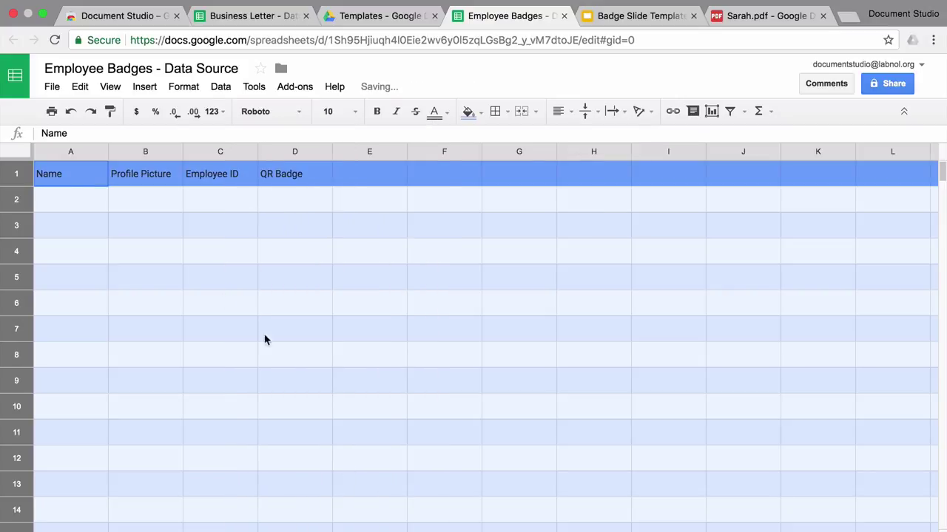
{"action": "left_click", "coordinate": [226, 303]}
Enter the names Sarah, Rebecca and Elizabeth in A2:A4
{"action": "left_click", "coordinate": [93, 192]}
{"action": "type", "text": "Sara"}
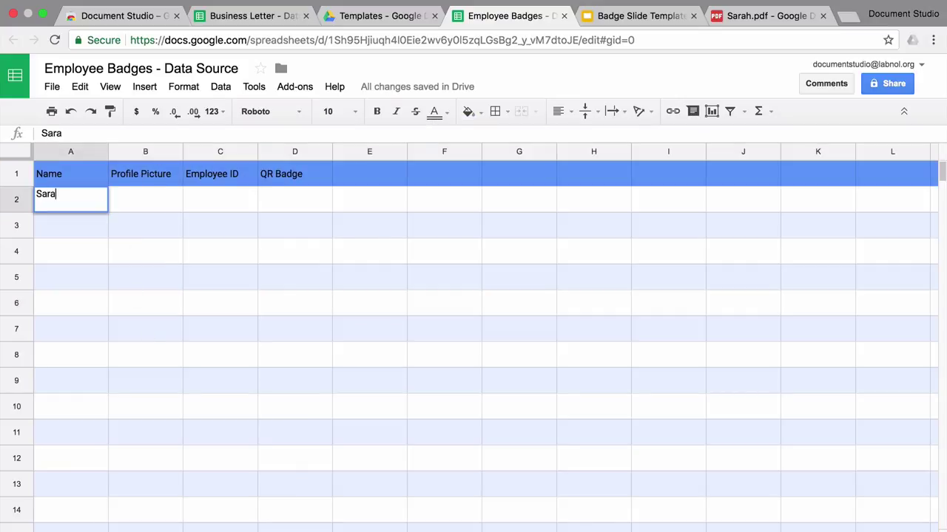
{"action": "type", "text": "h"}
{"action": "key", "text": "Return"}
{"action": "type", "text": "Rebecca"}
{"action": "key", "text": "Return"}
{"action": "type", "text": "Eliza"}
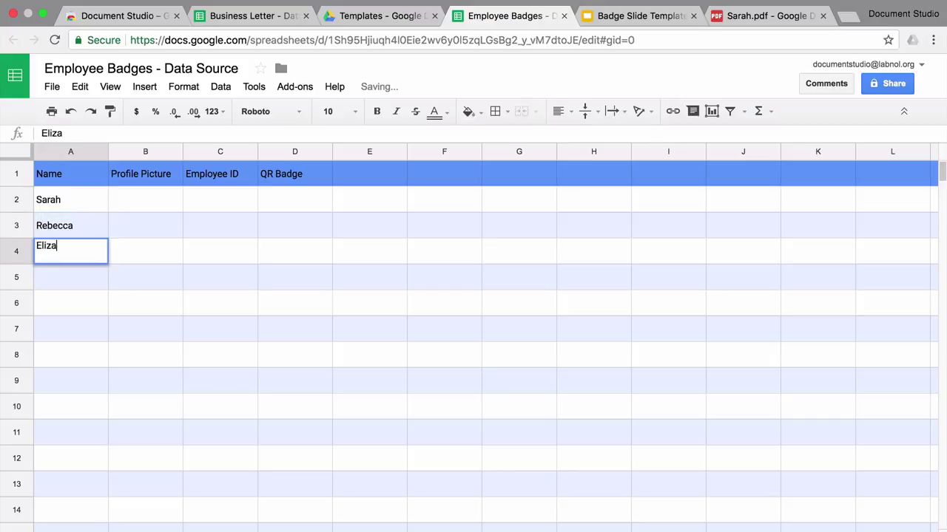
{"action": "type", "text": "beth"}
{"action": "key", "text": "Return"}
Enter employee IDs s12, r89 and e73 in C2:C4
{"action": "left_click", "coordinate": [220, 200]}
{"action": "type", "text": "s12"}
{"action": "key", "text": "Return"}
{"action": "type", "text": "r89"}
{"action": "key", "text": "Return"}
{"action": "type", "text": "e73"}
{"action": "key", "text": "Left"}
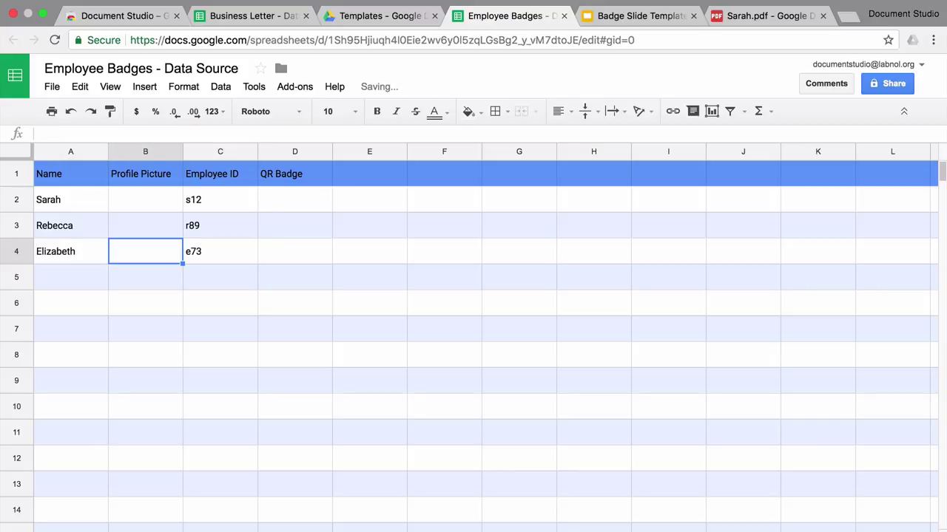
{"action": "key", "text": "Up"}
{"action": "key", "text": "Up"}
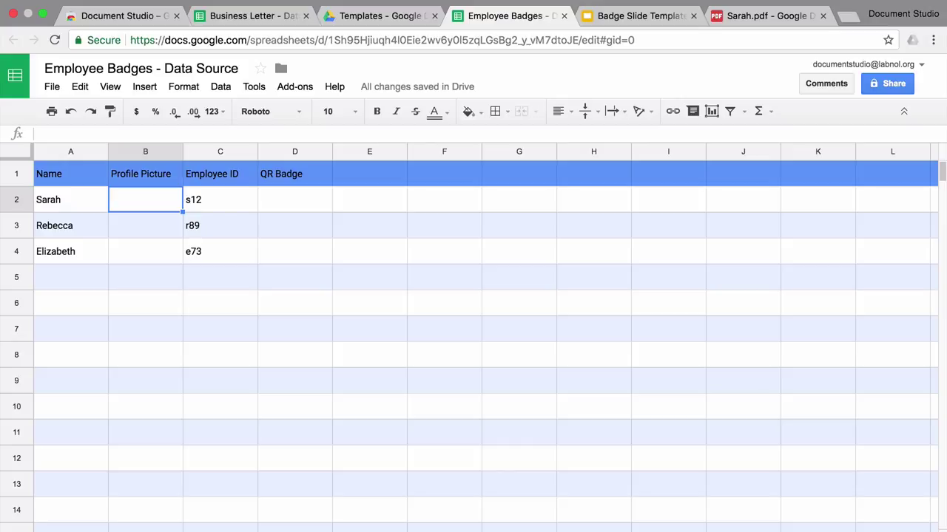
Paste the shareable link for Pictures/elizabeth.jpeg into cell B2
{"action": "left_click", "coordinate": [374, 18]}
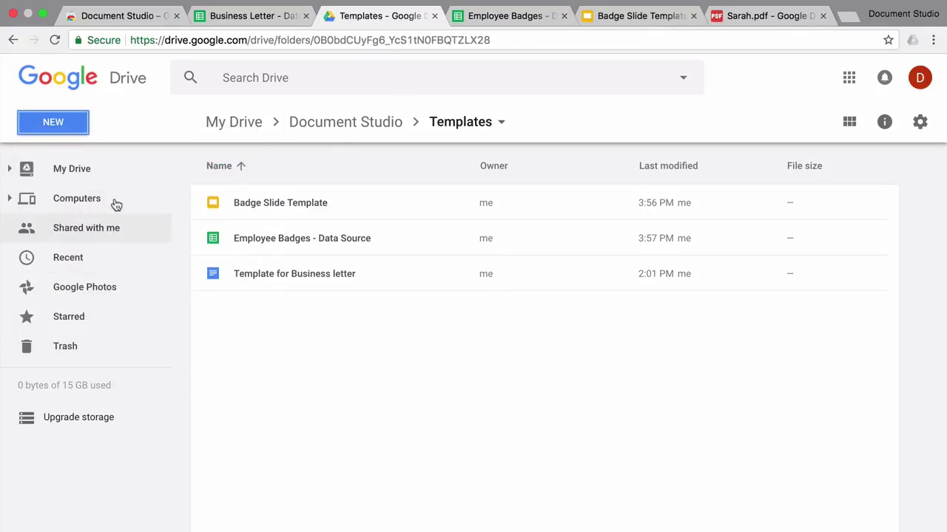
{"action": "left_click", "coordinate": [110, 176]}
{"action": "double_click", "coordinate": [305, 202]}
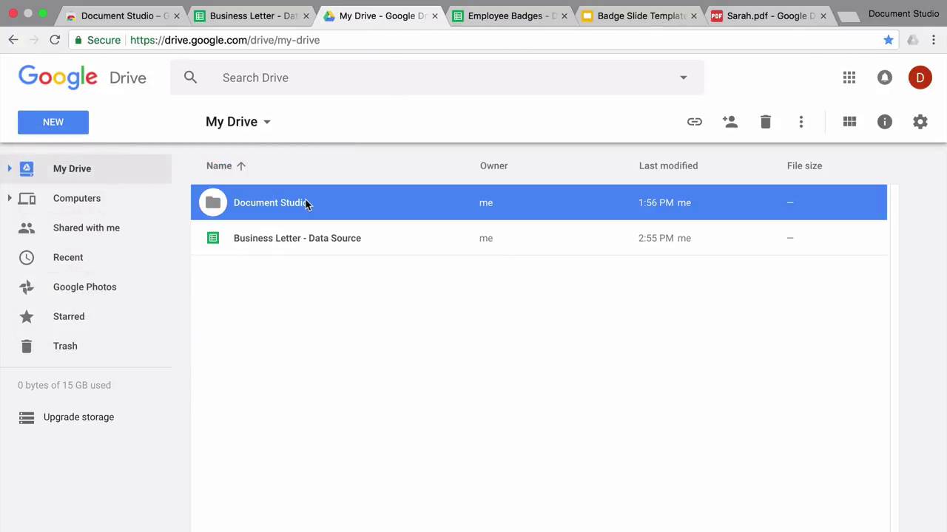
{"action": "double_click", "coordinate": [309, 238]}
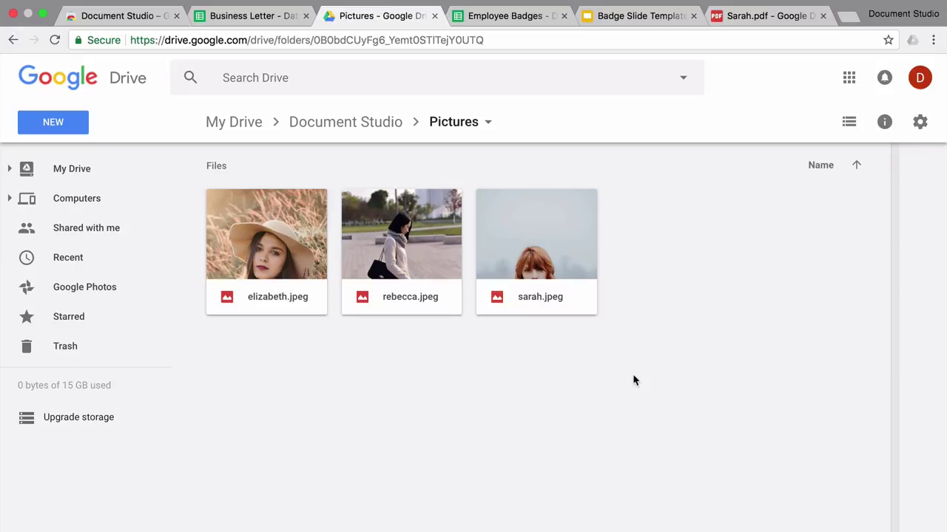
{"action": "right_click", "coordinate": [274, 248]}
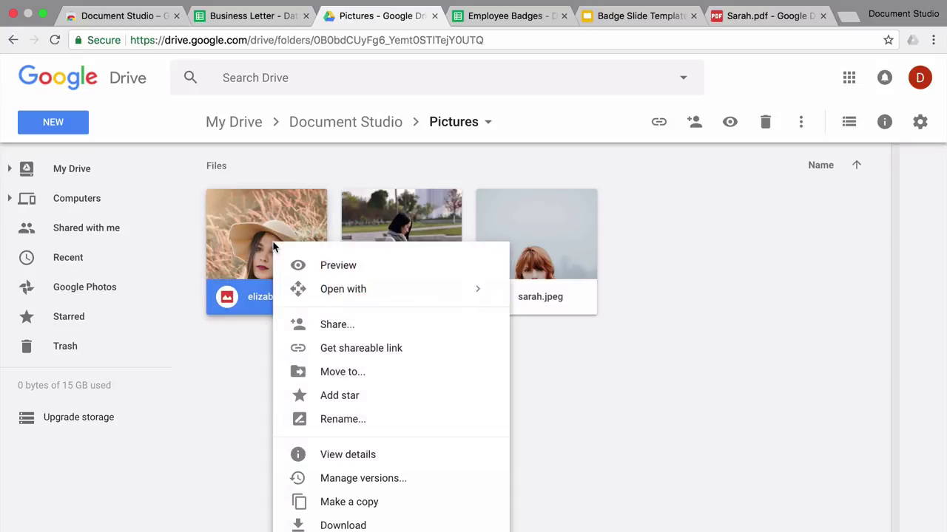
{"action": "left_click", "coordinate": [370, 355]}
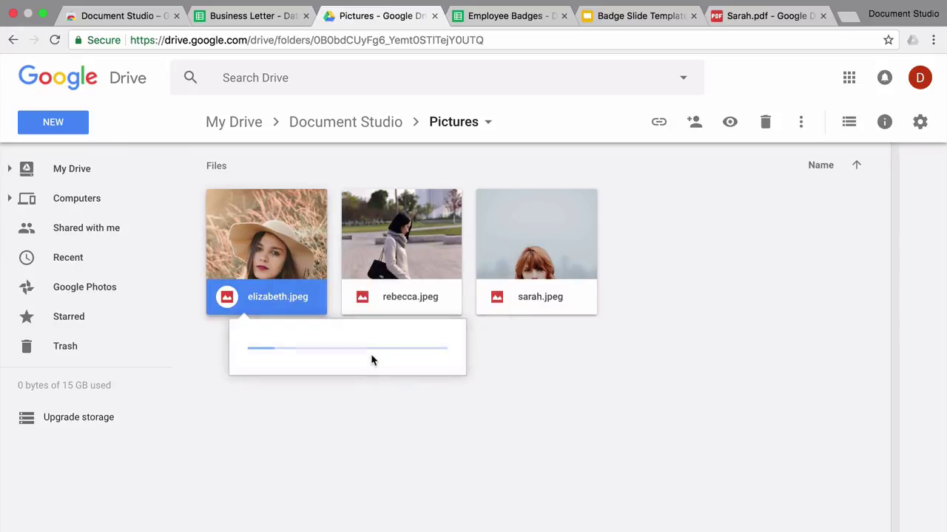
{"action": "left_click", "coordinate": [522, 22]}
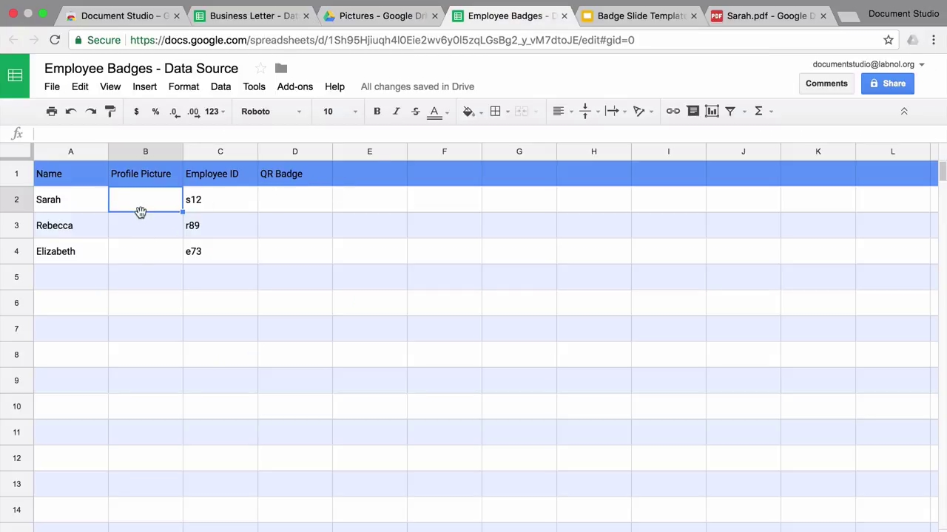
Paste the shareable link for rebecca.jpeg into cell B3
{"action": "left_click", "coordinate": [381, 15]}
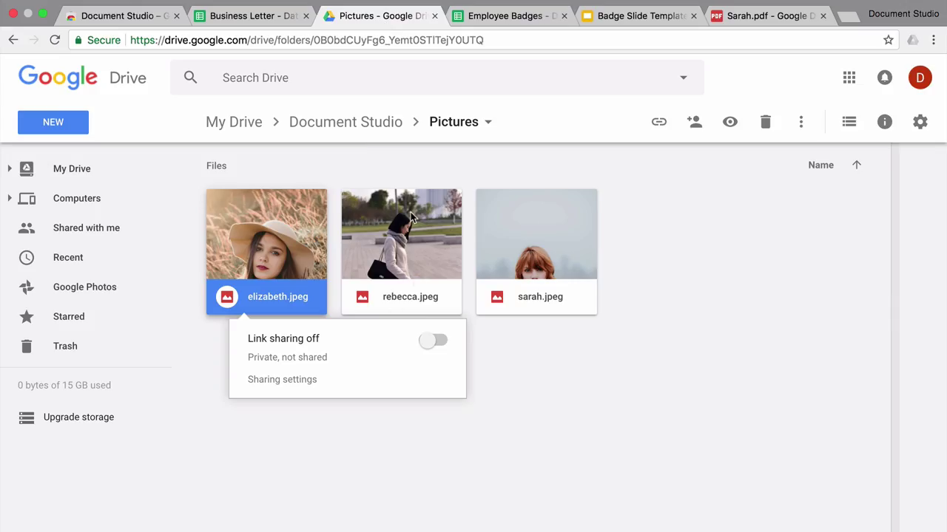
{"action": "right_click", "coordinate": [412, 216]}
{"action": "left_click", "coordinate": [452, 318]}
{"action": "left_click", "coordinate": [518, 15]}
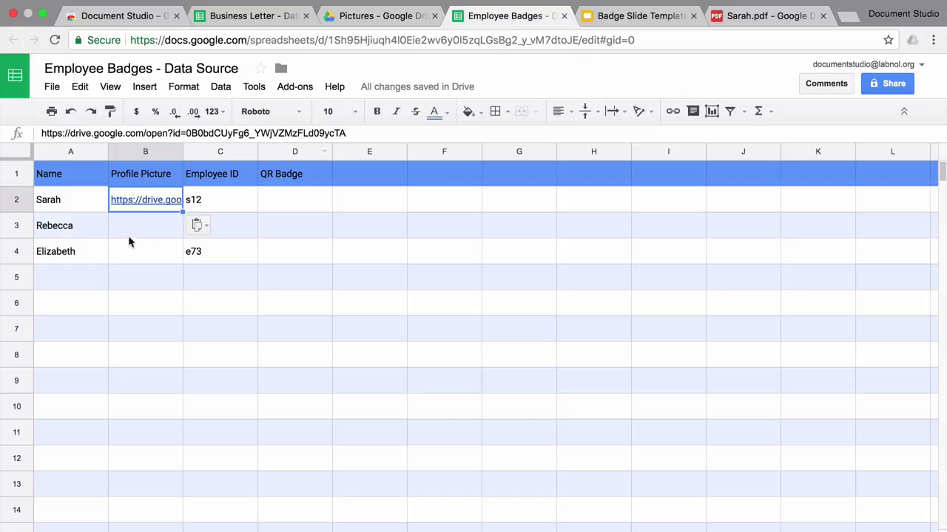
{"action": "left_click", "coordinate": [130, 226]}
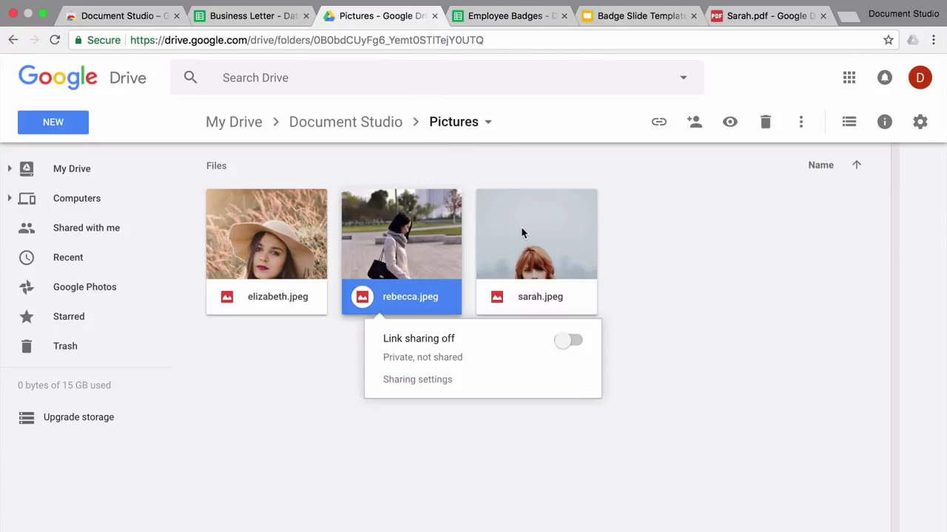
Paste the shareable link for sarah.jpeg into cell B4
{"action": "right_click", "coordinate": [520, 226]}
{"action": "left_click", "coordinate": [575, 332]}
{"action": "left_click", "coordinate": [521, 18]}
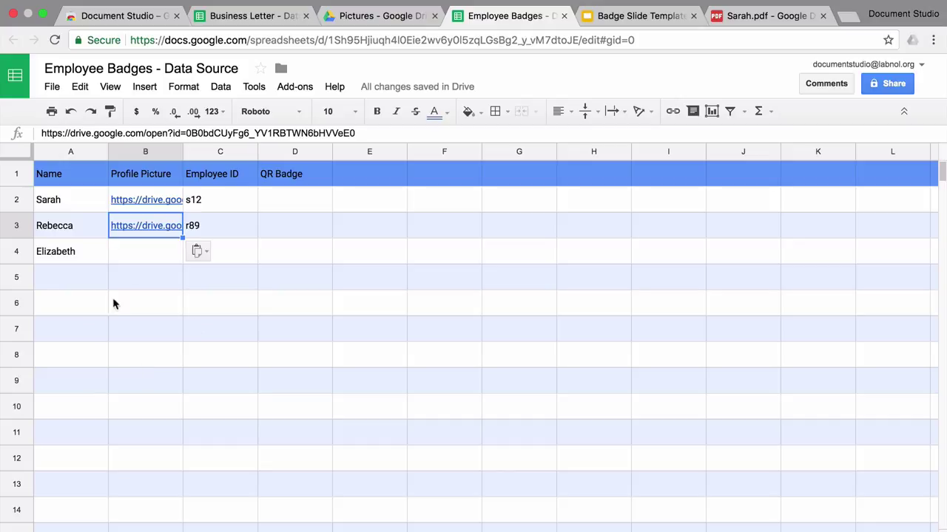
{"action": "left_click", "coordinate": [137, 255]}
{"action": "left_click", "coordinate": [181, 310]}
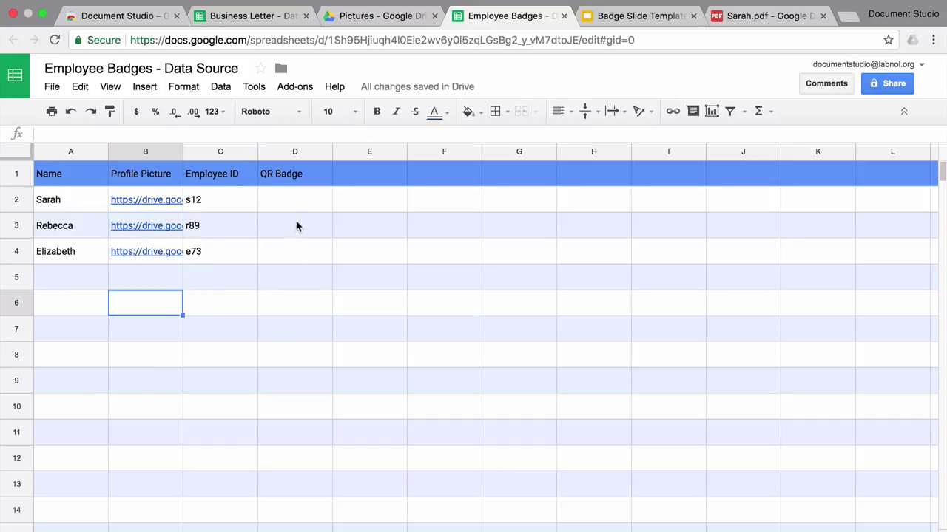
Discard a half-typed formula in D2 and launch the Document Studio add-on
{"action": "left_click", "coordinate": [298, 202]}
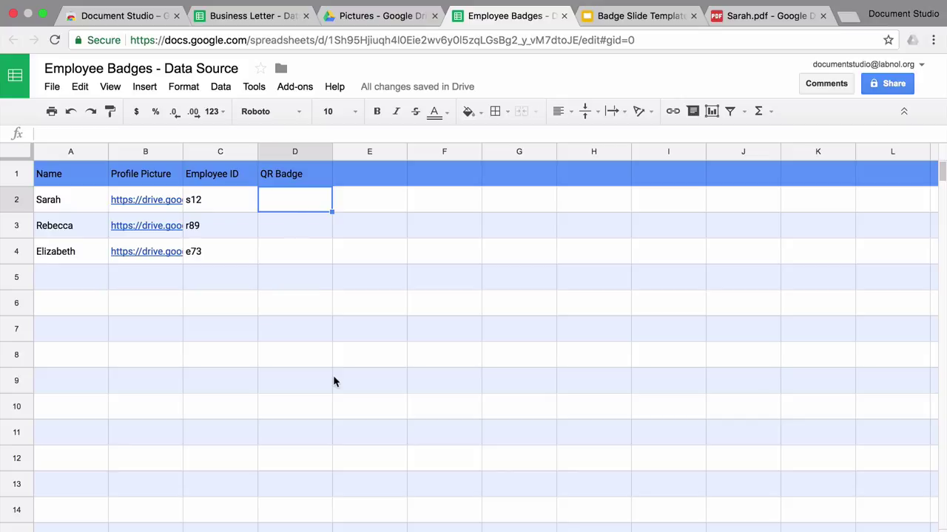
{"action": "type", "text": "=QR"}
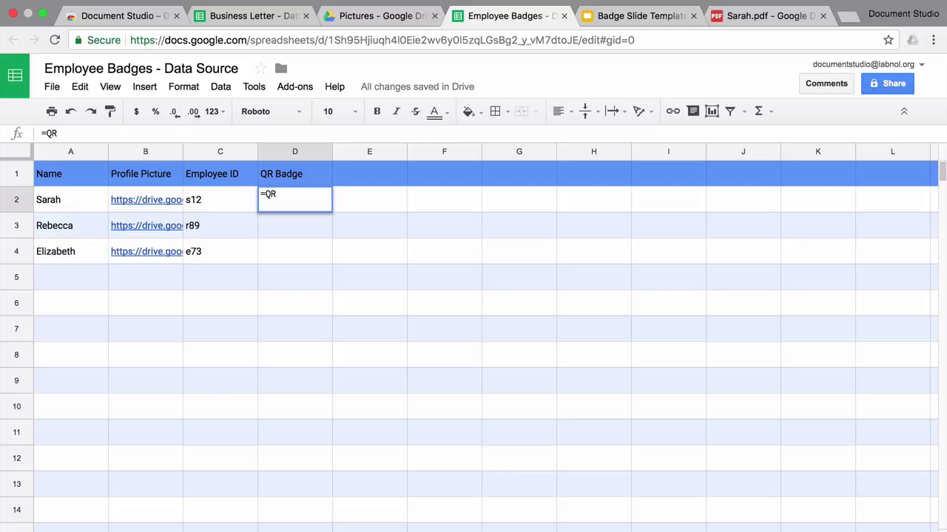
{"action": "key", "text": "BackSpace"}
{"action": "key", "text": "BackSpace"}
{"action": "key", "text": "BackSpace"}
{"action": "key", "text": "Return"}
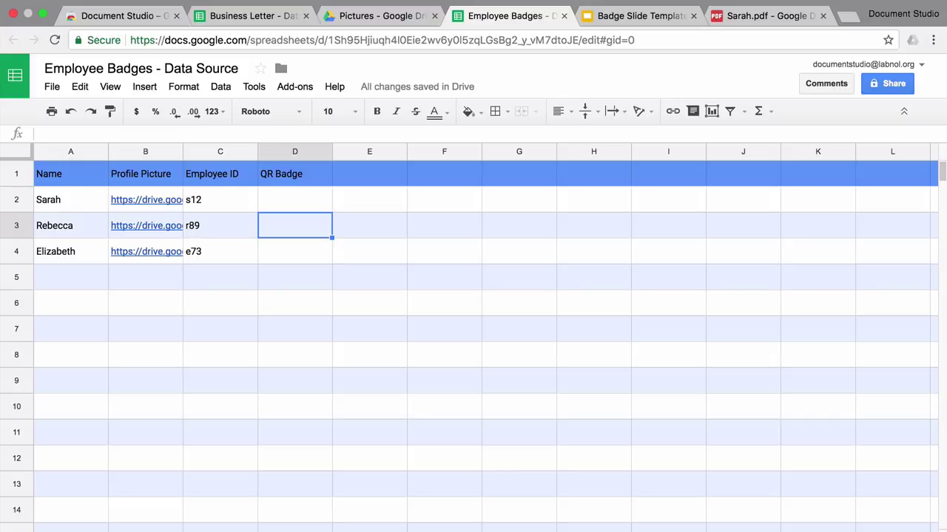
{"action": "left_click", "coordinate": [295, 87]}
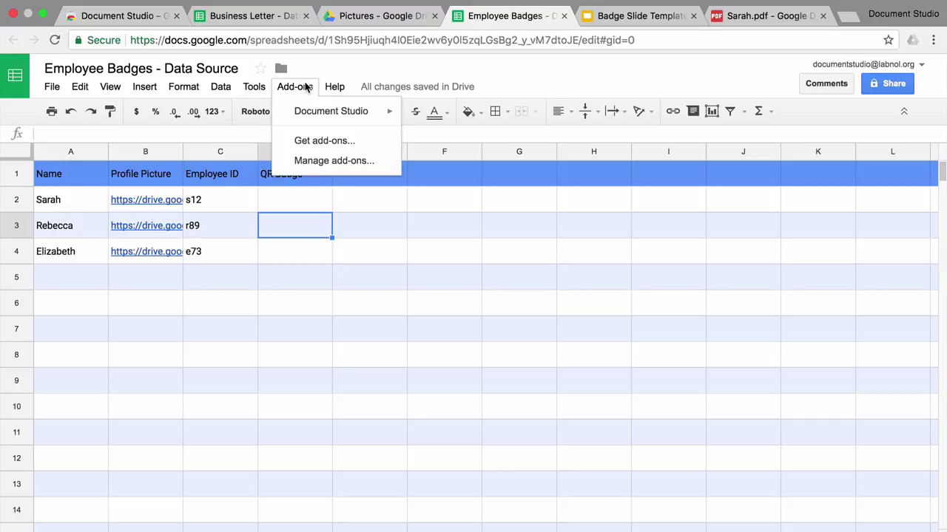
{"action": "mouse_move", "coordinate": [315, 118]}
{"action": "left_click", "coordinate": [437, 119]}
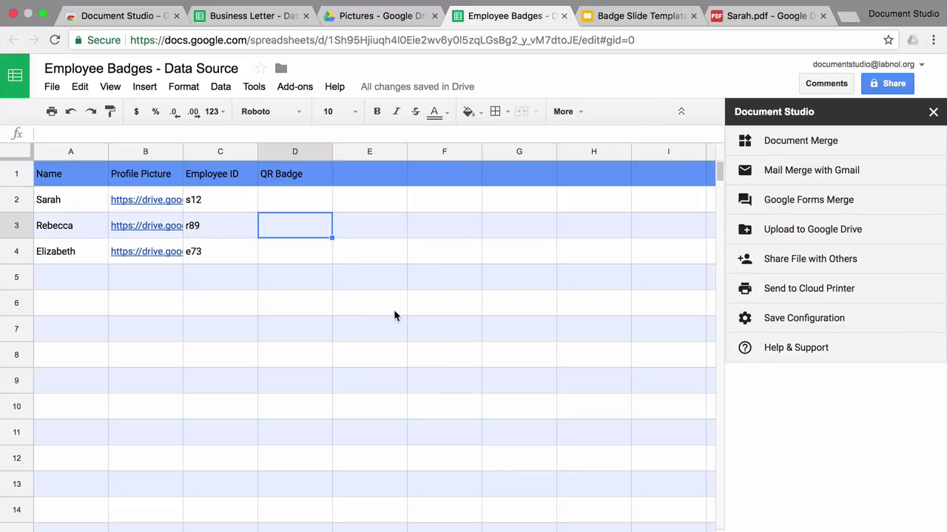
Enter the formula =QRCODE(C2) in cell D2
{"action": "left_click", "coordinate": [304, 208]}
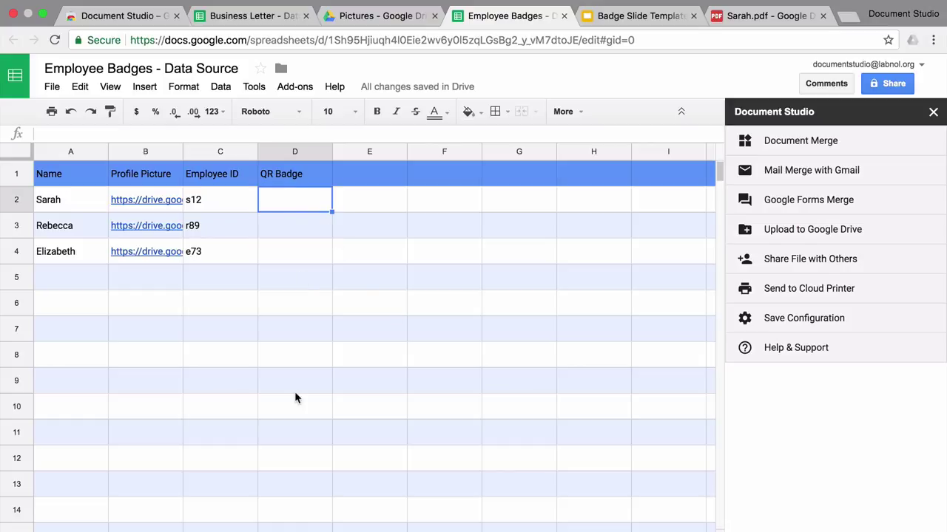
{"action": "type", "text": "=qr"}
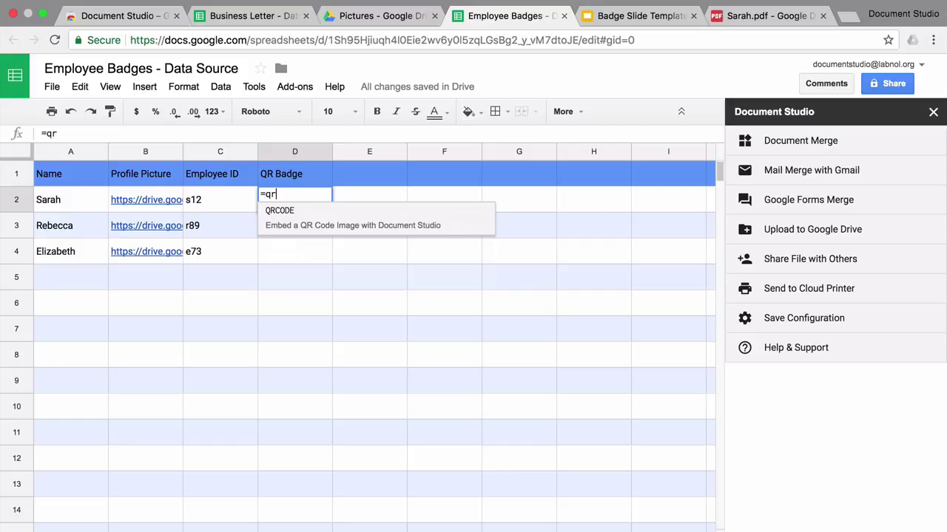
{"action": "key", "text": "Tab"}
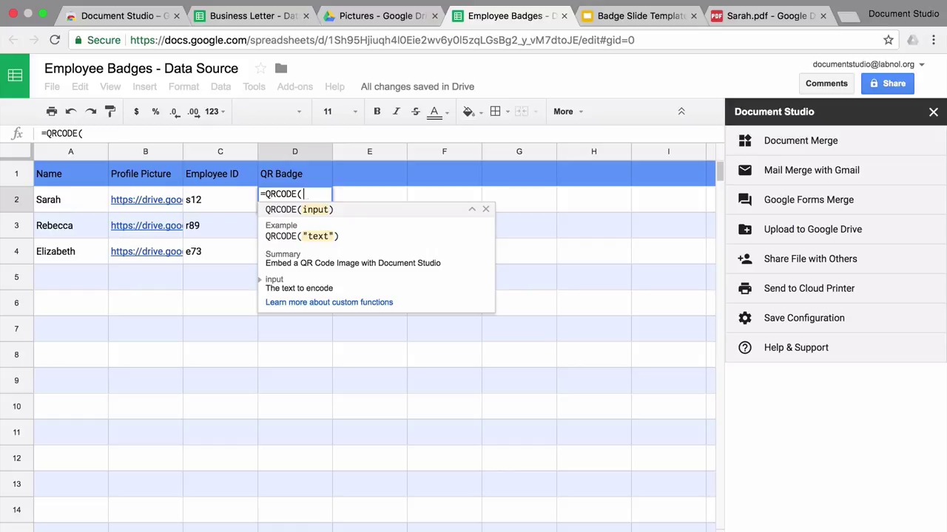
{"action": "type", "text": "c2)"}
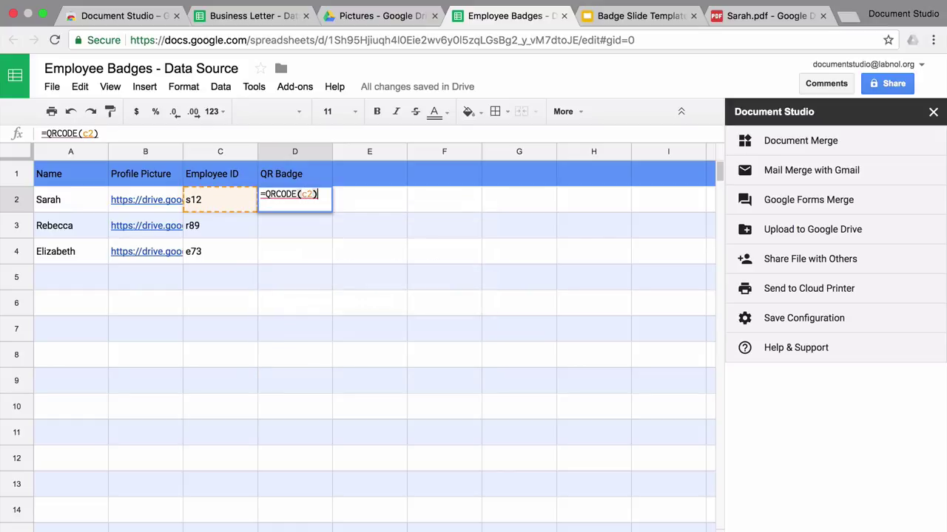
{"action": "key", "text": "Return"}
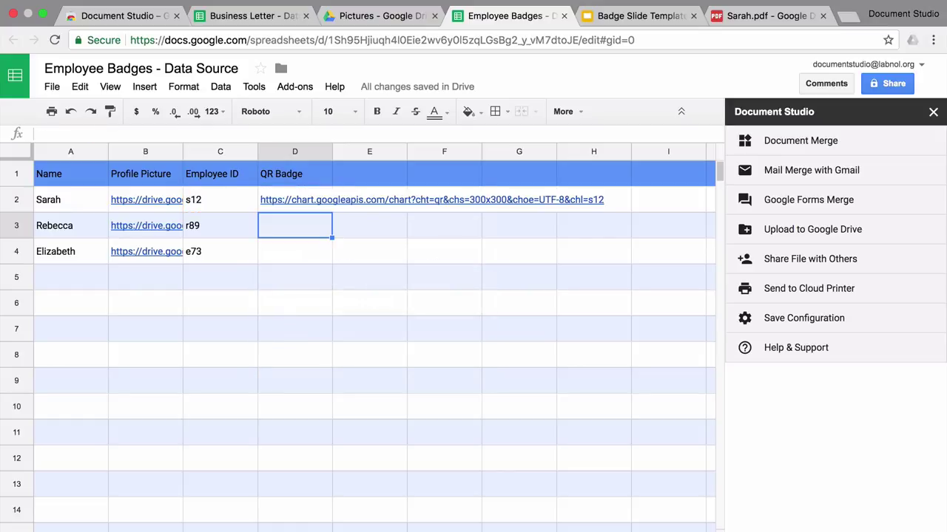
Copy the D2 QR formula into D3:D4
{"action": "key", "text": "Up"}
{"action": "key", "text": "super+c"}
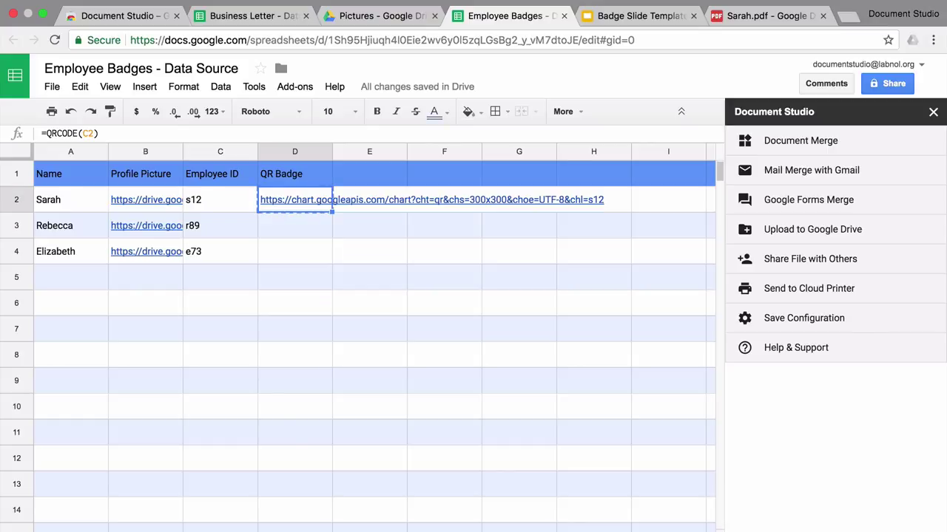
{"action": "key", "text": "Down"}
{"action": "key", "text": "shift+Down"}
{"action": "key", "text": "super+v"}
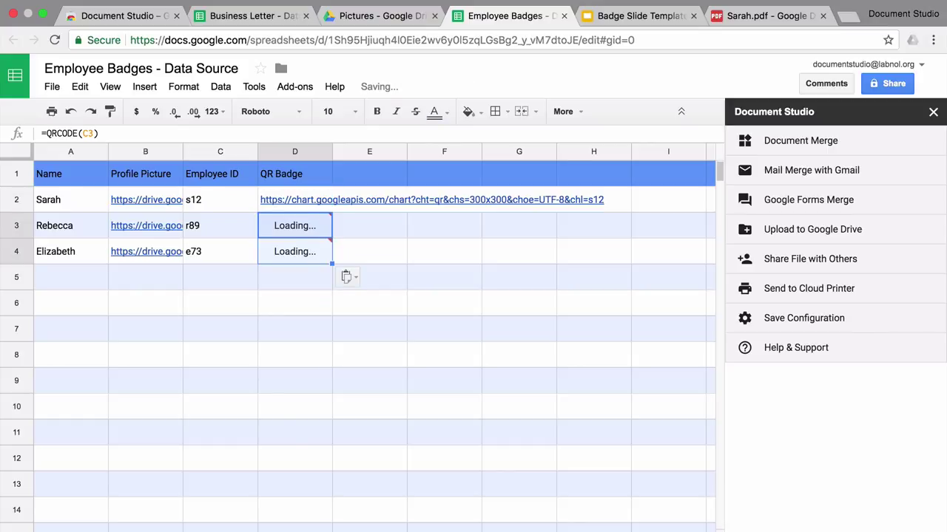
{"action": "key", "text": "Down"}
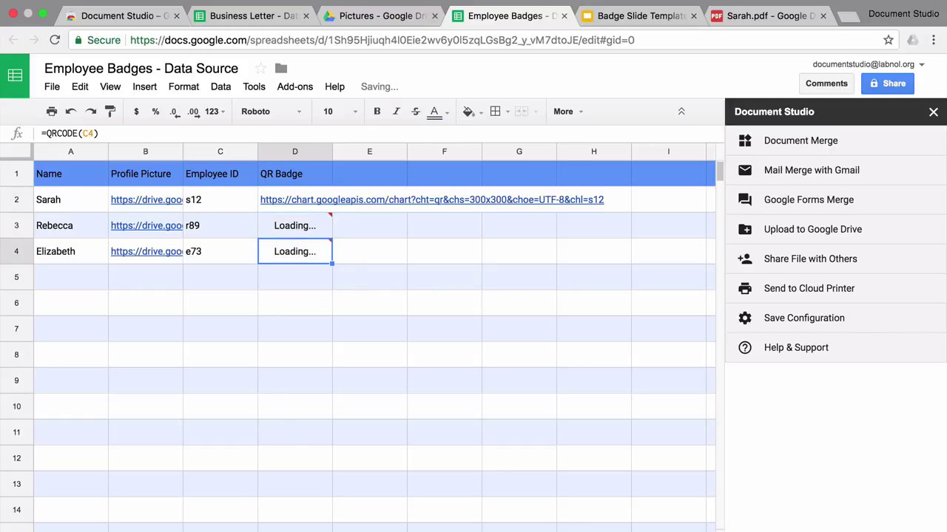
{"action": "key", "text": "Down"}
{"action": "key", "text": "Down"}
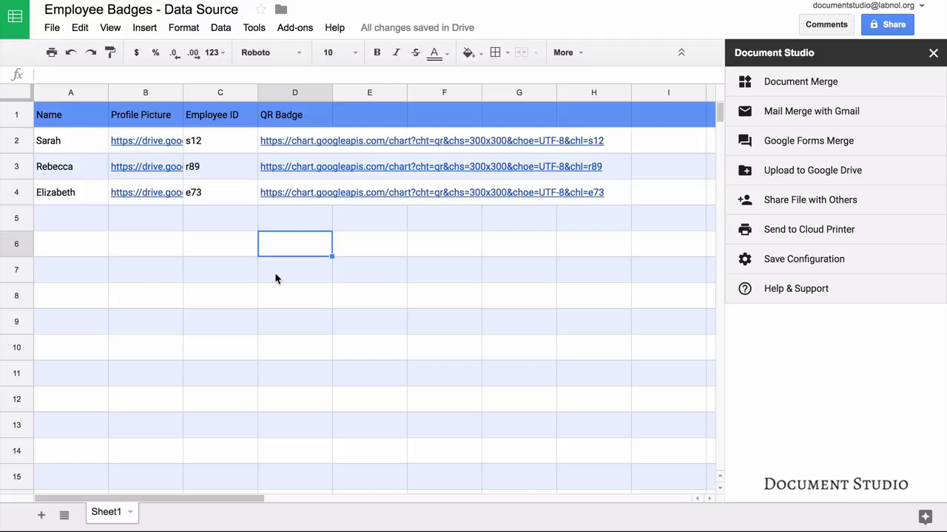
Choose the Badge Slide Template presentation from Drive as the Document Merge template
{"action": "left_click", "coordinate": [845, 79]}
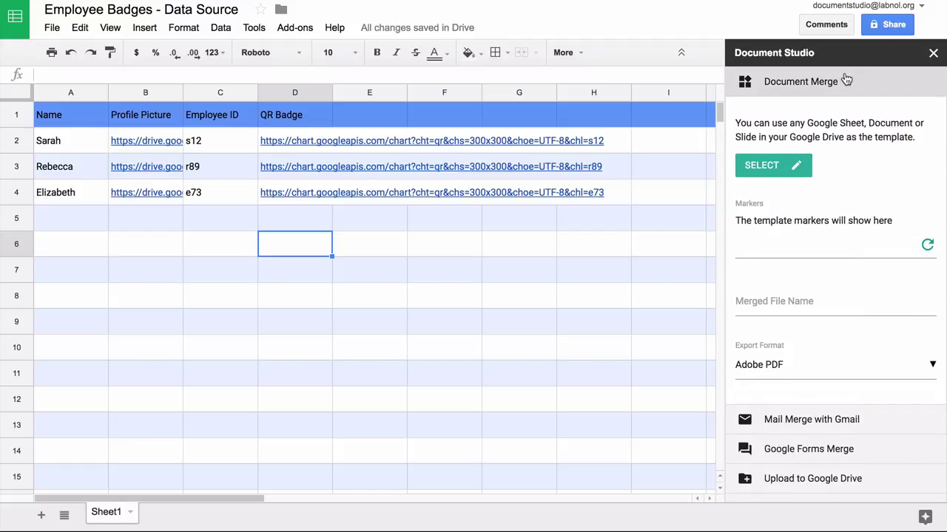
{"action": "left_click", "coordinate": [781, 164]}
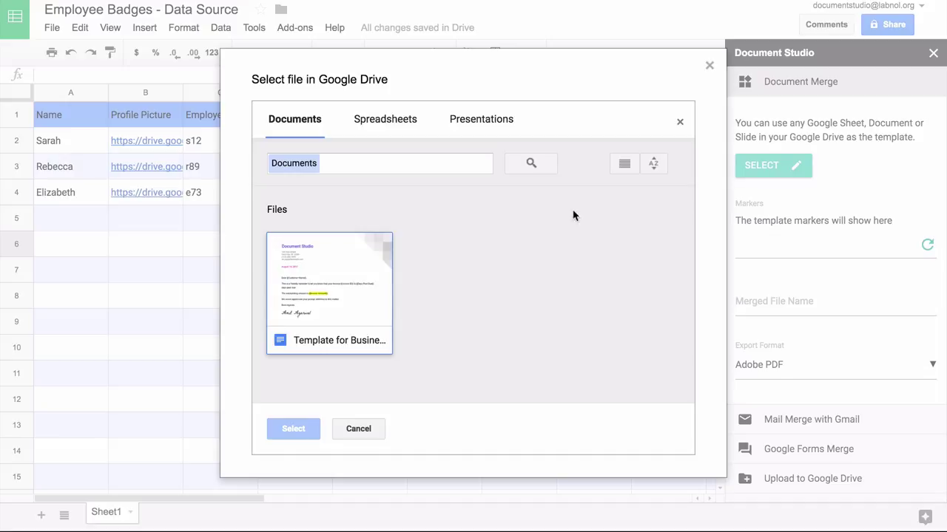
{"action": "left_click", "coordinate": [485, 131]}
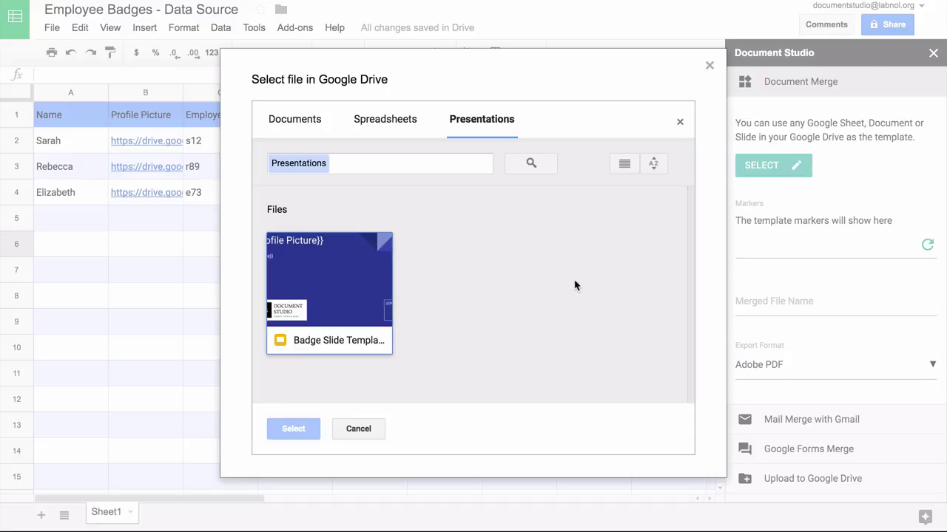
{"action": "left_click", "coordinate": [362, 281]}
{"action": "left_click", "coordinate": [299, 434]}
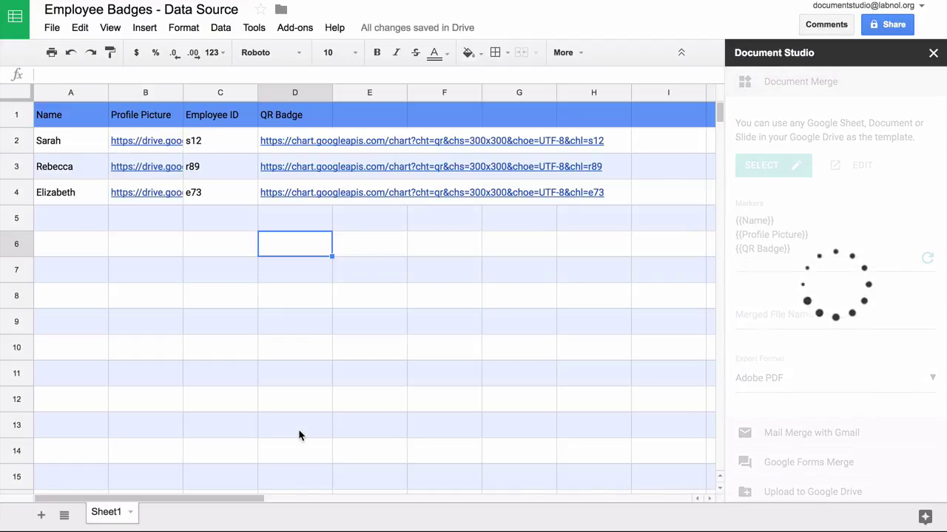
Name merged files {{Name}} and keep Adobe PDF as the export format
{"action": "left_click", "coordinate": [814, 315]}
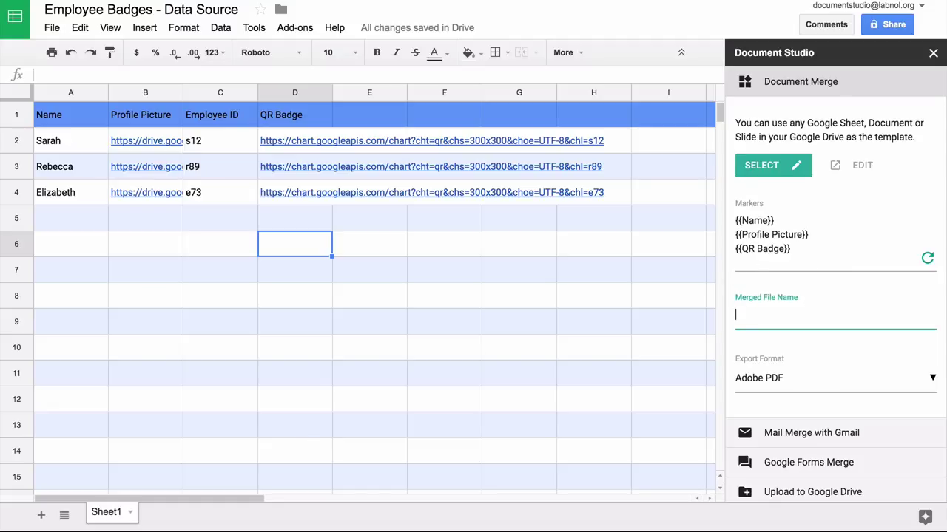
{"action": "type", "text": "{{Name}}"}
{"action": "left_click", "coordinate": [836, 381]}
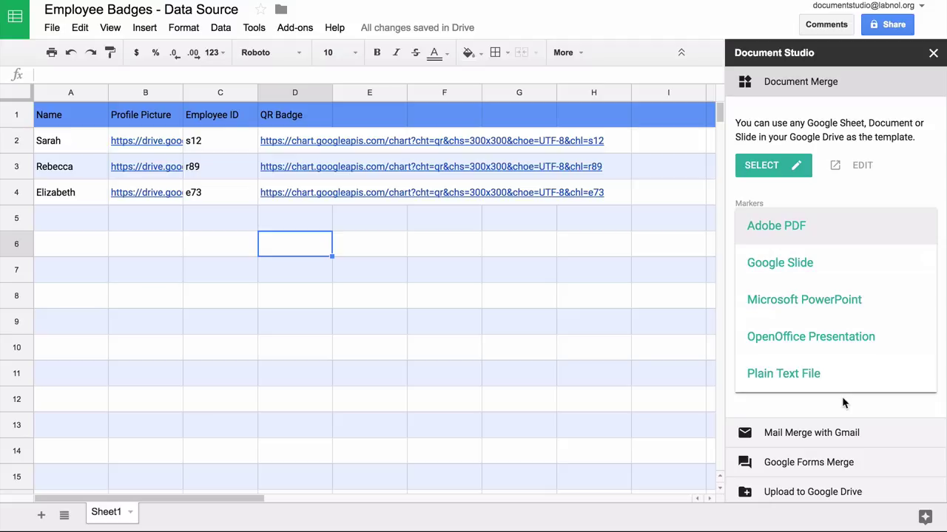
{"action": "left_click", "coordinate": [842, 397]}
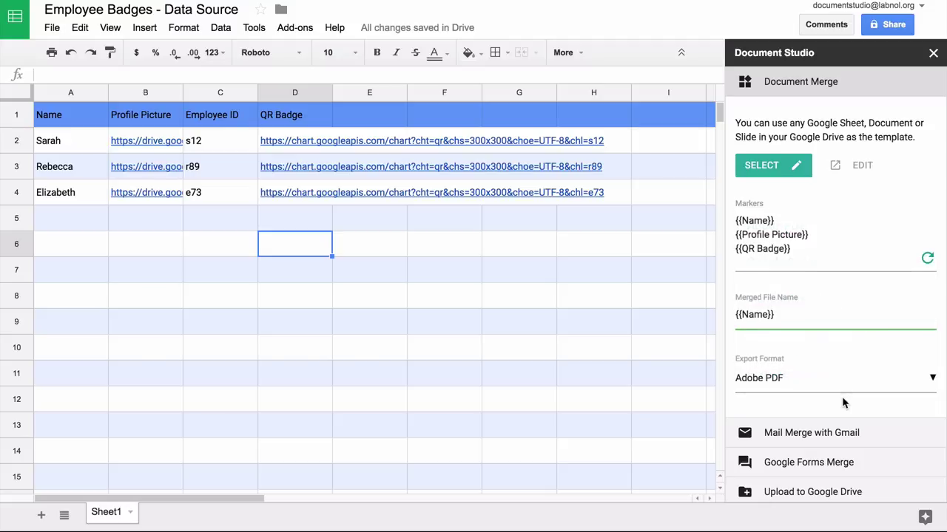
{"action": "left_click", "coordinate": [842, 429]}
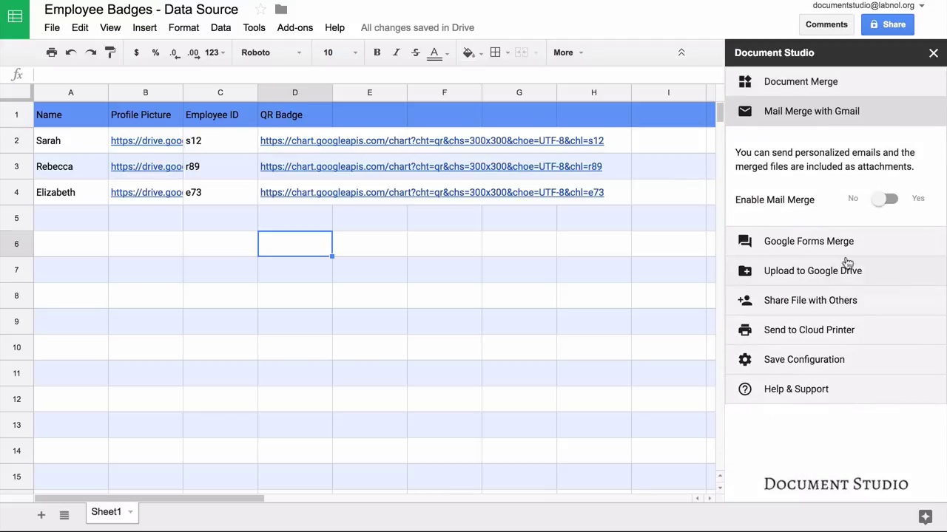
Save merged files to the Drive Documents folder and run the merge immediately
{"action": "left_click", "coordinate": [849, 262]}
{"action": "left_click", "coordinate": [775, 255]}
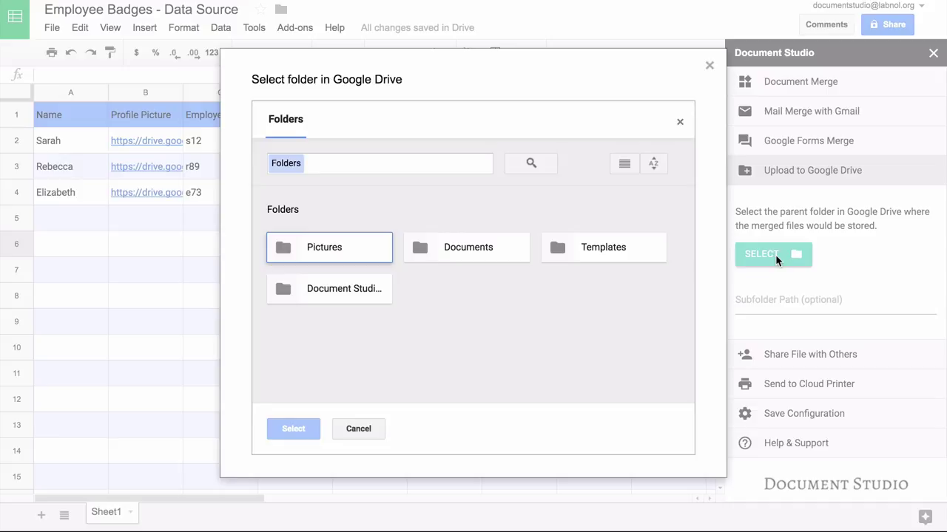
{"action": "left_click", "coordinate": [471, 250]}
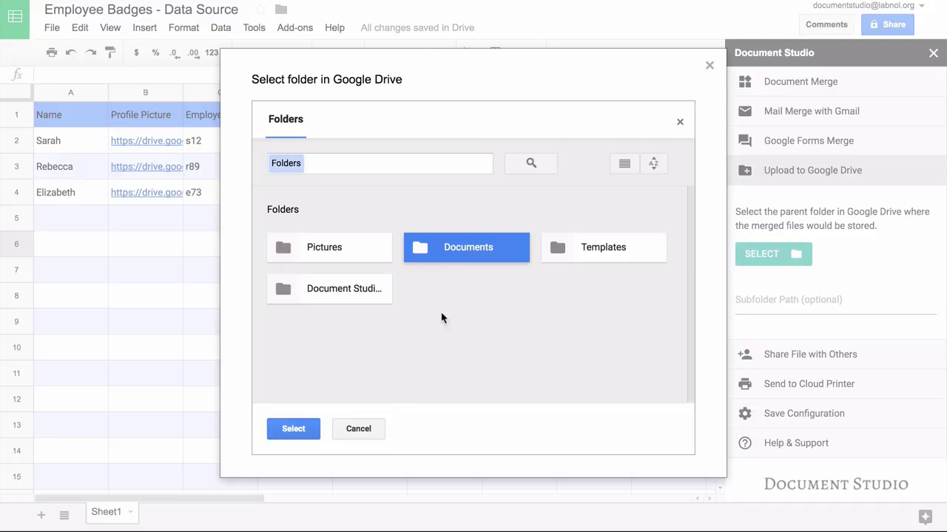
{"action": "left_click", "coordinate": [294, 429]}
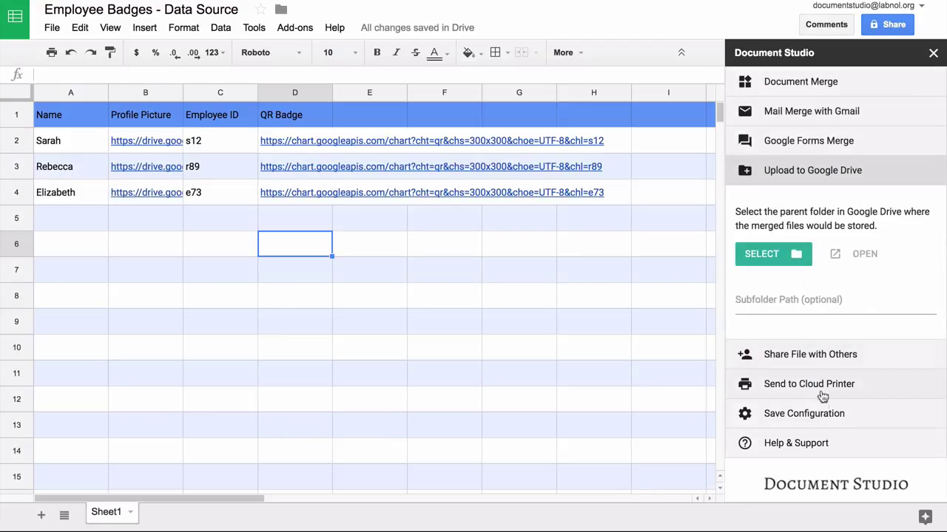
{"action": "left_click", "coordinate": [835, 413]}
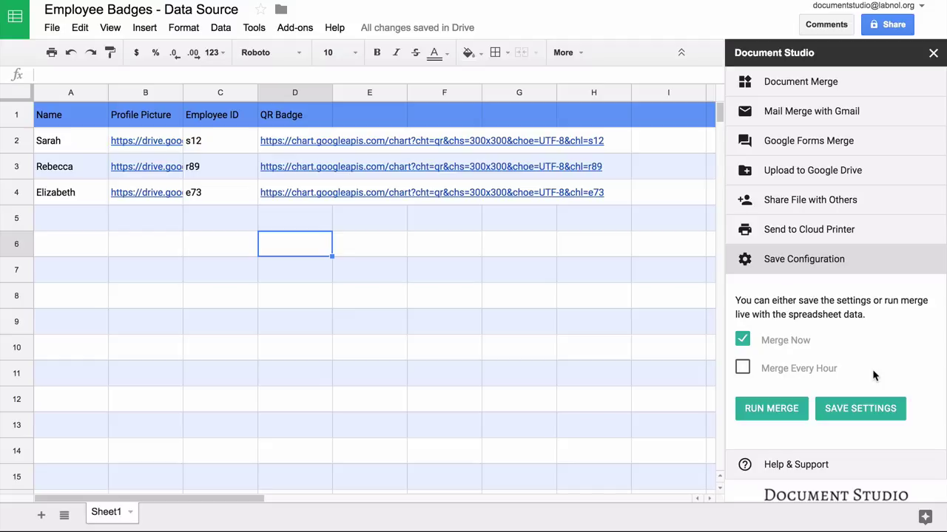
{"action": "left_click", "coordinate": [787, 412]}
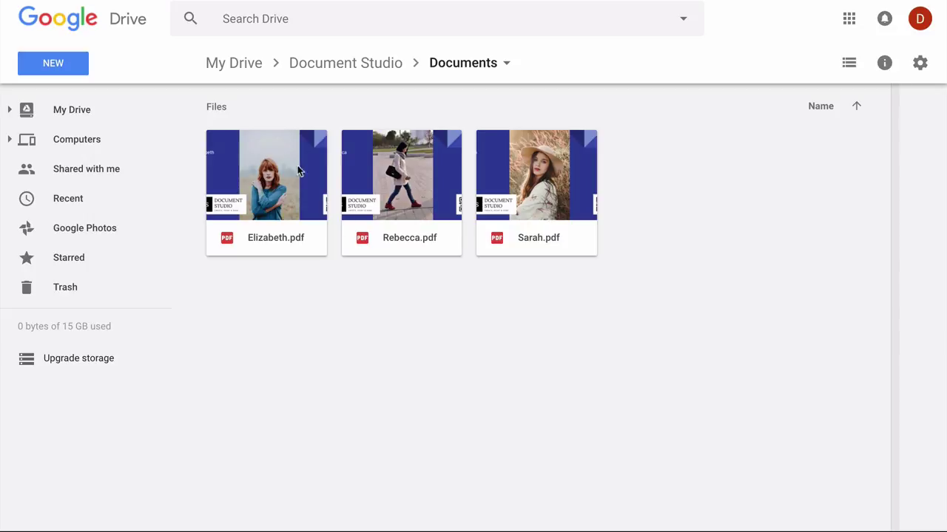
Preview each of the three badge PDFs in the Documents folder, zooming in to check them
{"action": "double_click", "coordinate": [270, 170]}
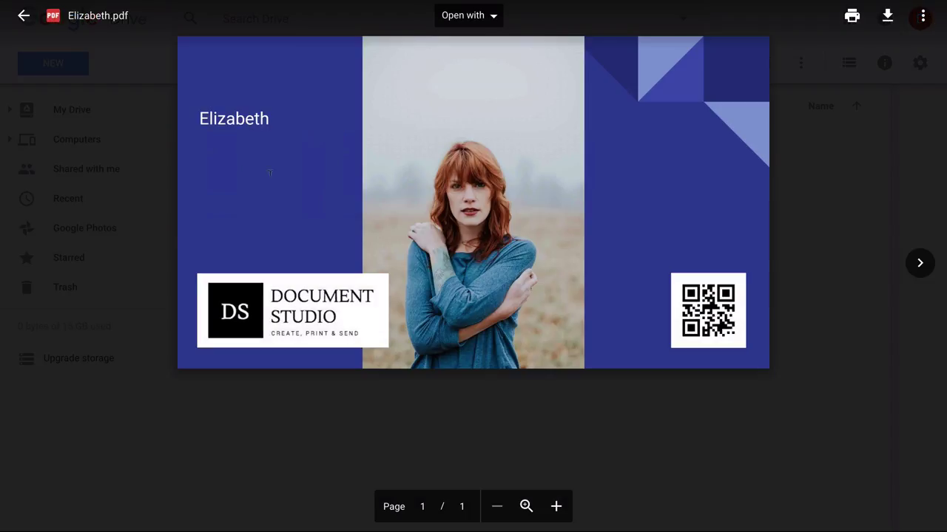
{"action": "left_click", "coordinate": [557, 510]}
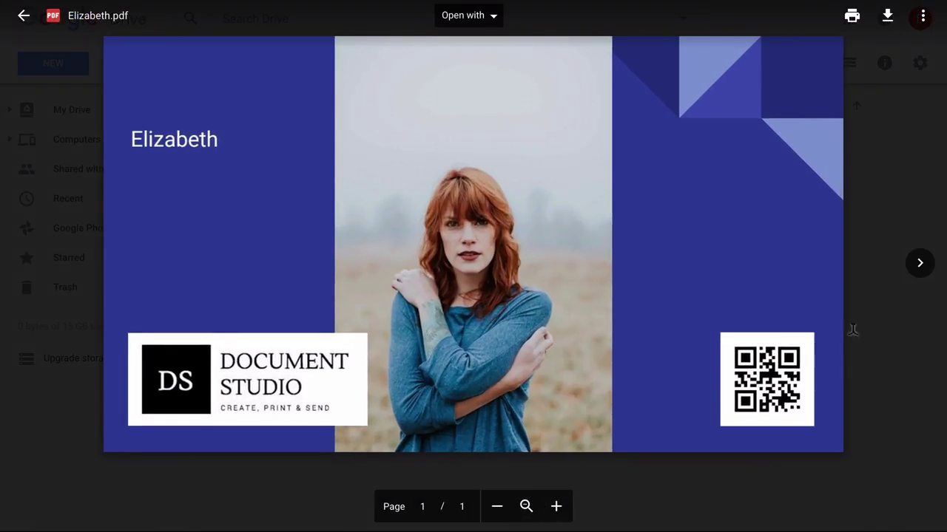
{"action": "left_click", "coordinate": [922, 273]}
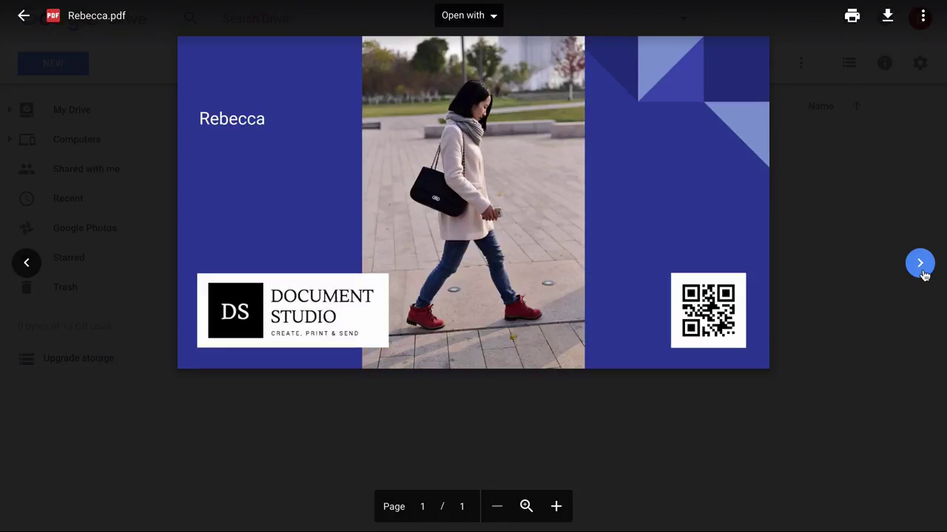
{"action": "left_click", "coordinate": [920, 266]}
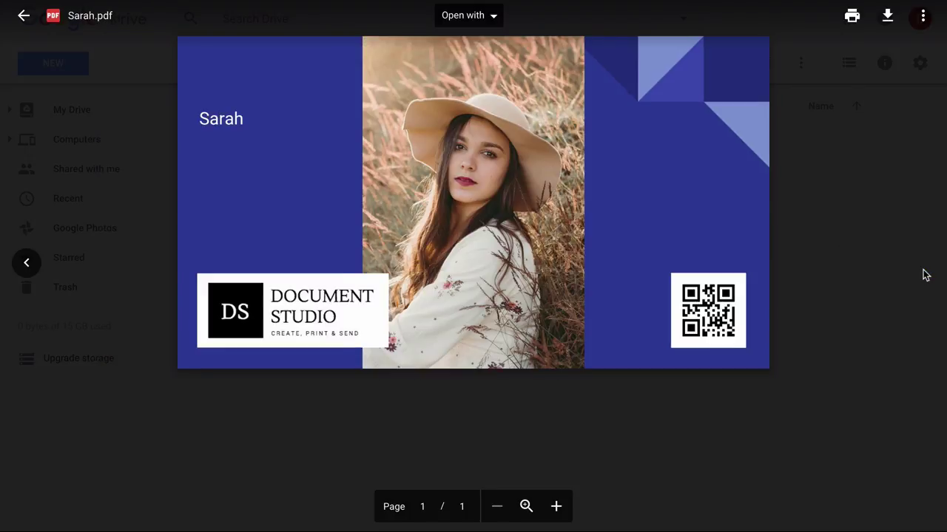
{"action": "left_click", "coordinate": [556, 509]}
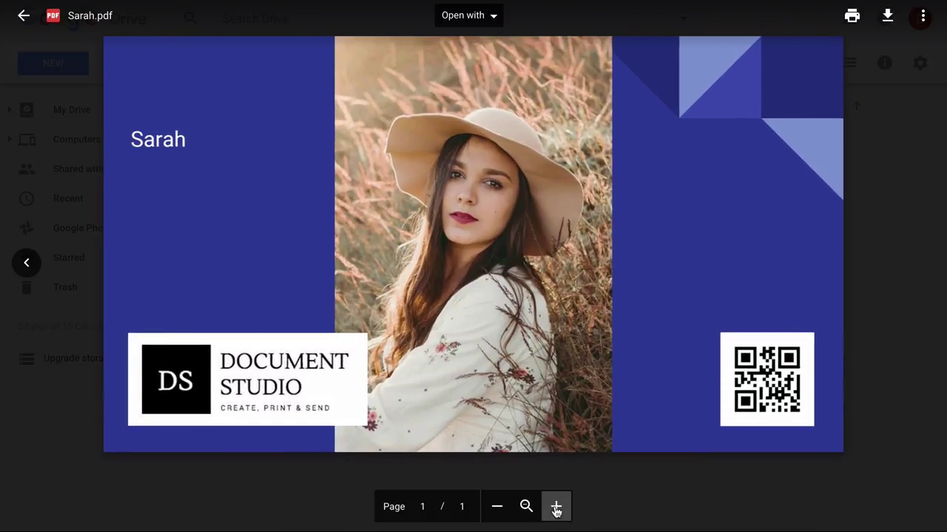